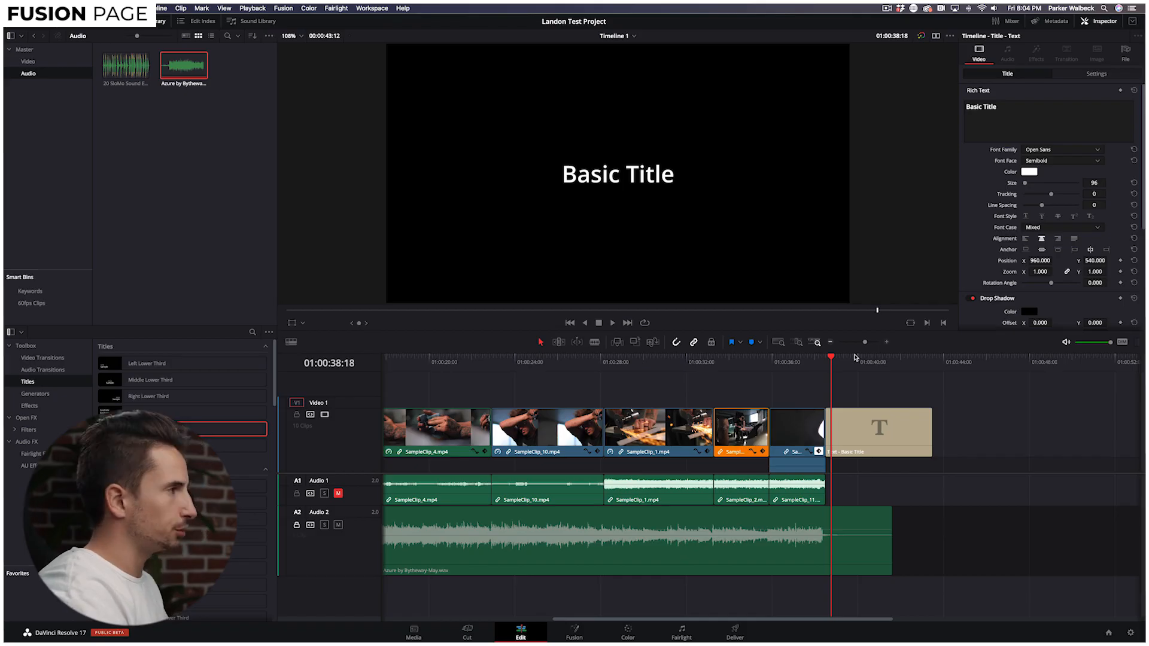
Delete the Basic Title clip and play back the end of the edit.
key(BackSpace)
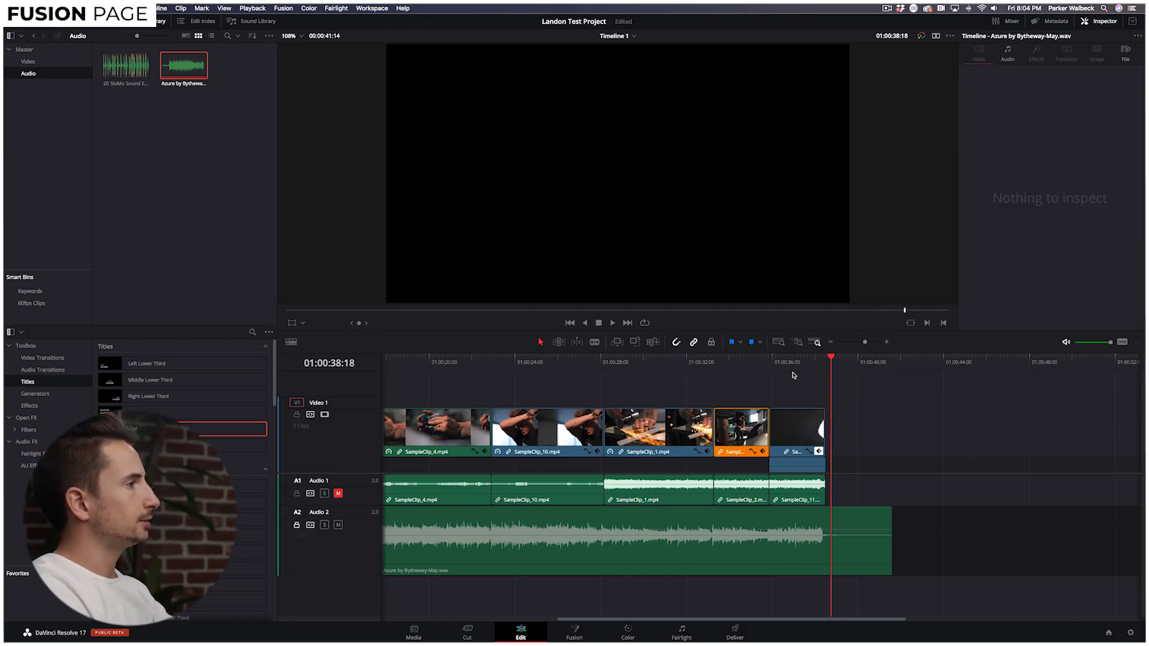
drag(797, 359, 771, 362)
key(space)
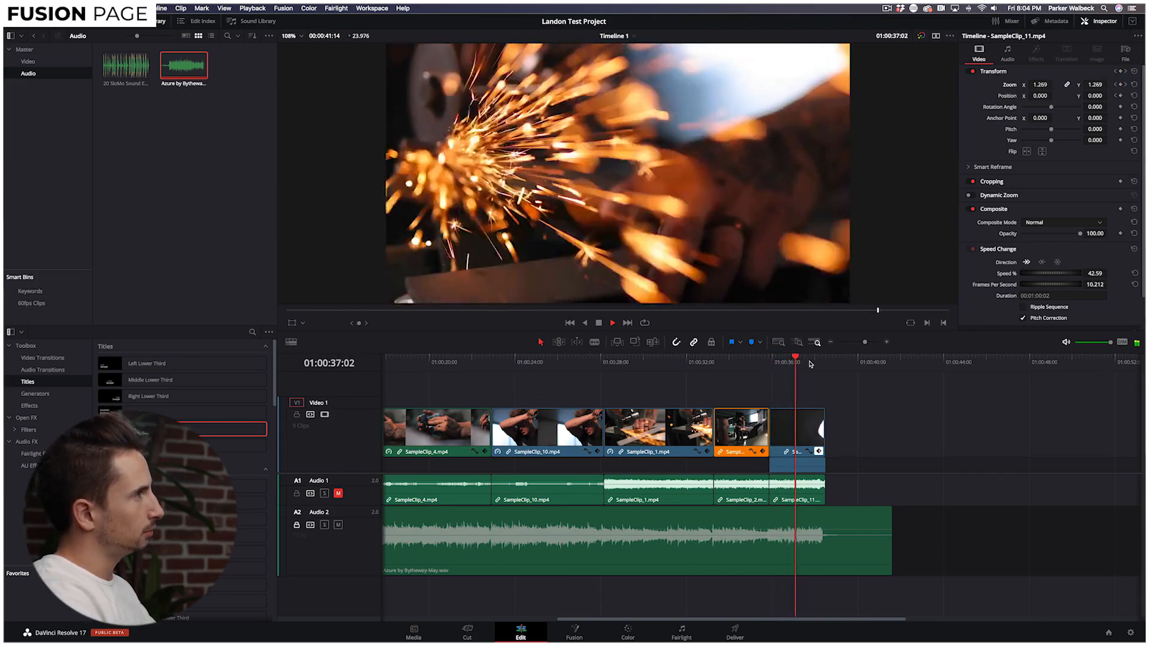
key(space)
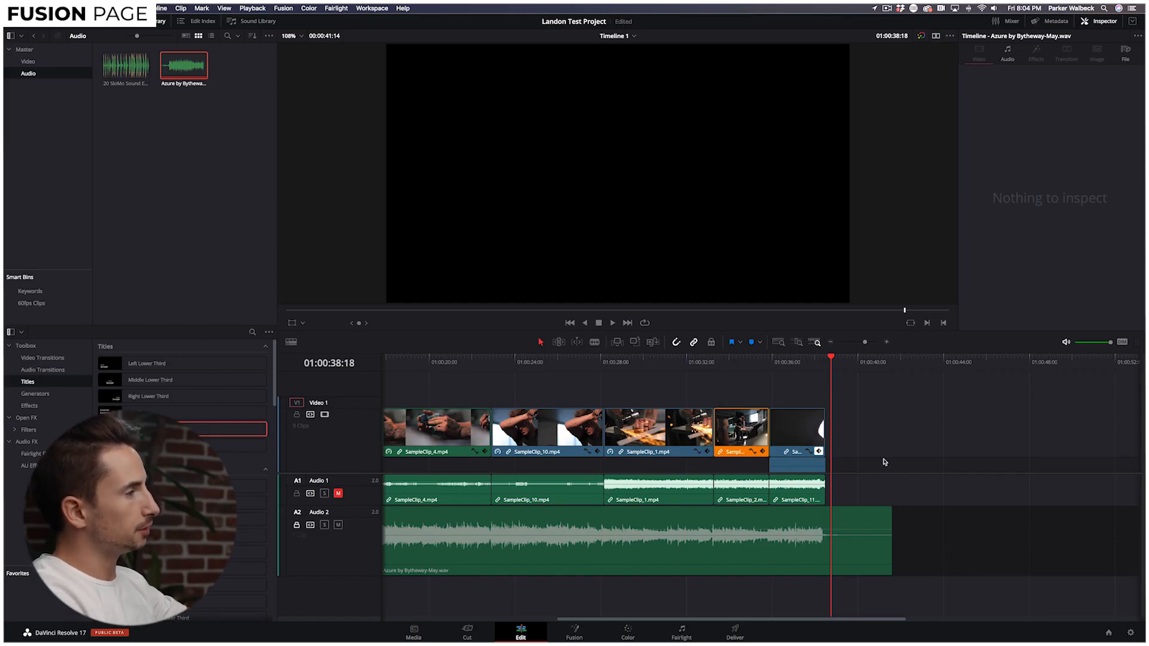
Replay the ending from 01:00:37 to see where the last clip finishes.
click(794, 362)
key(space)
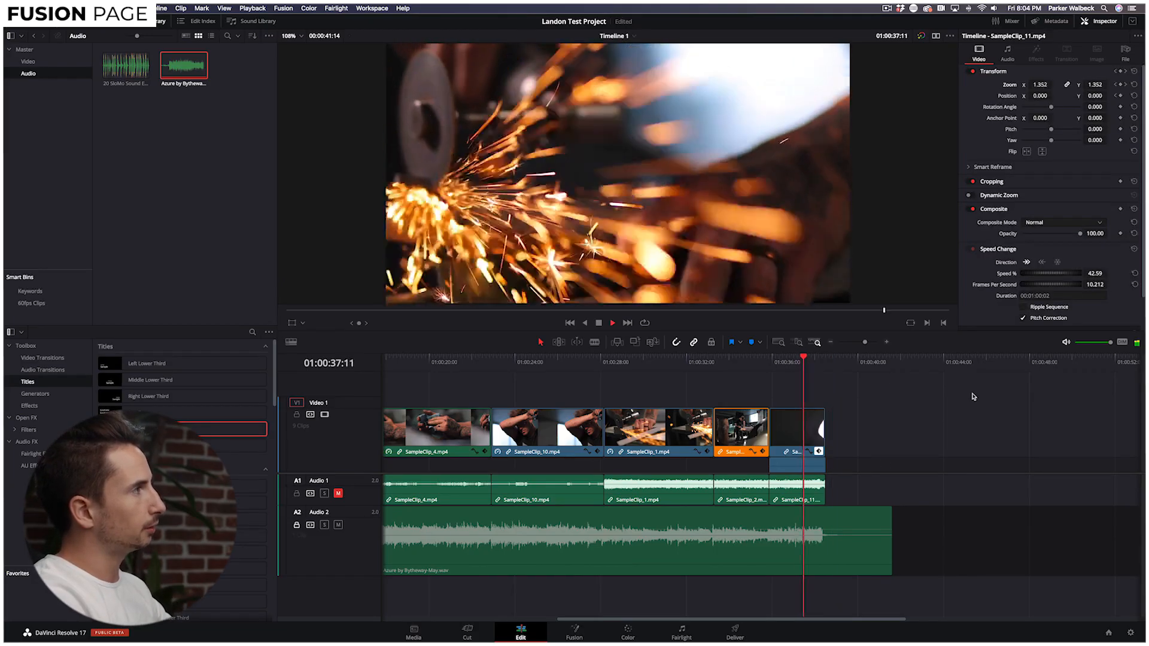
key(space)
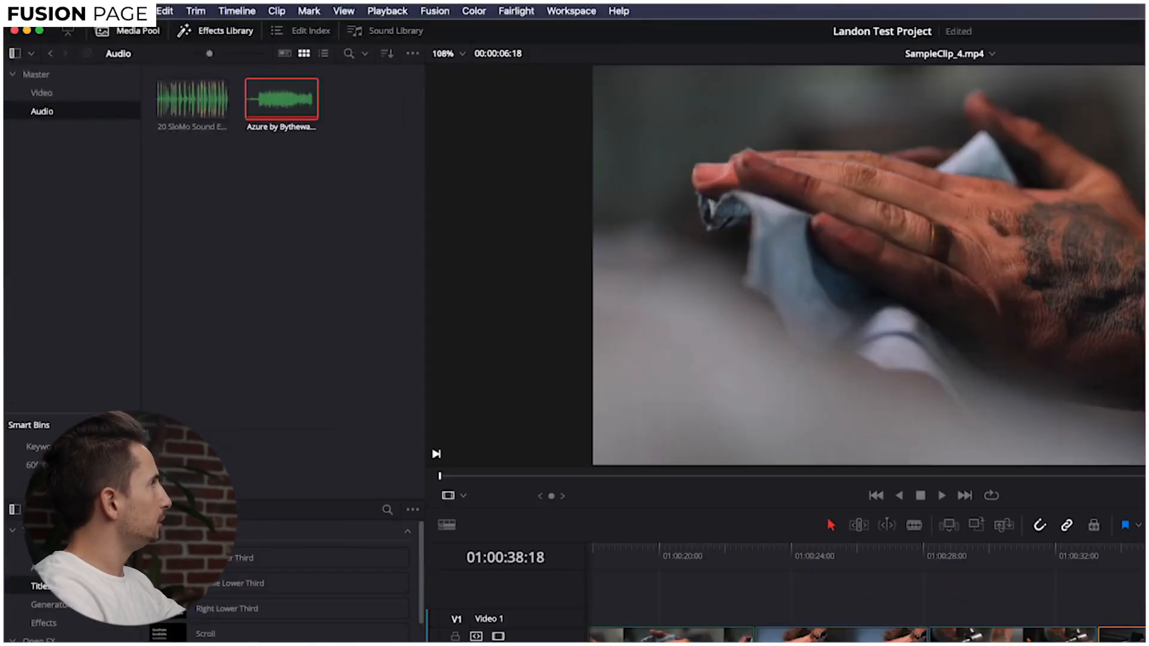
In the Media Pool's Master bin, create a new Fusion Composition clip.
click(87, 23)
click(132, 35)
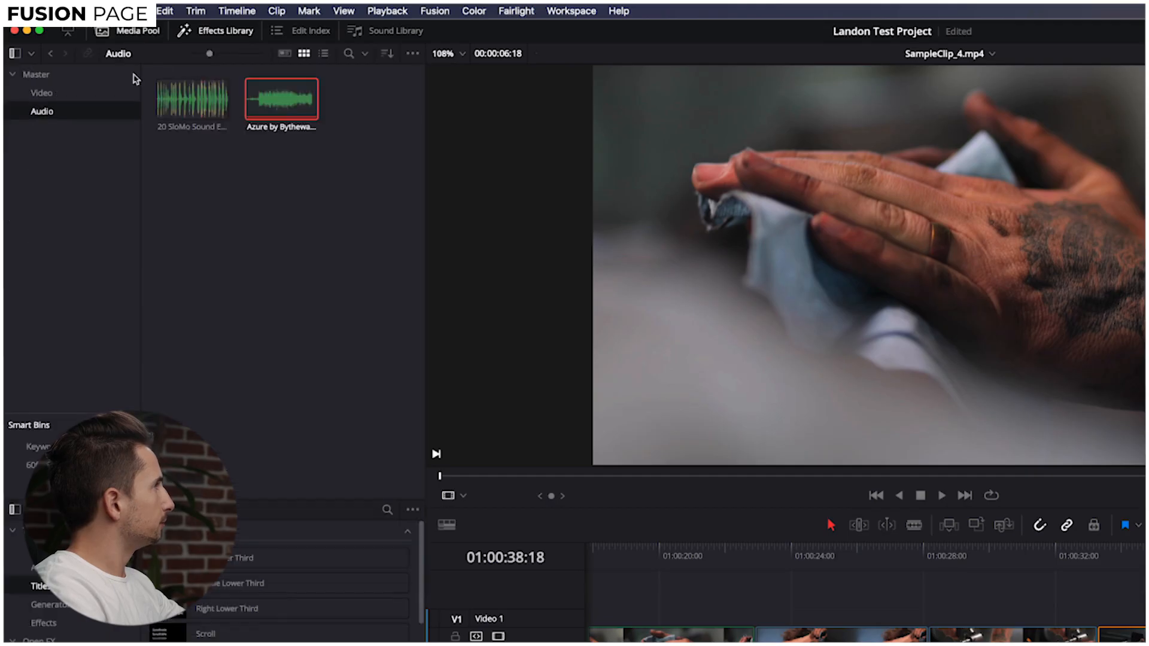
click(65, 94)
click(35, 75)
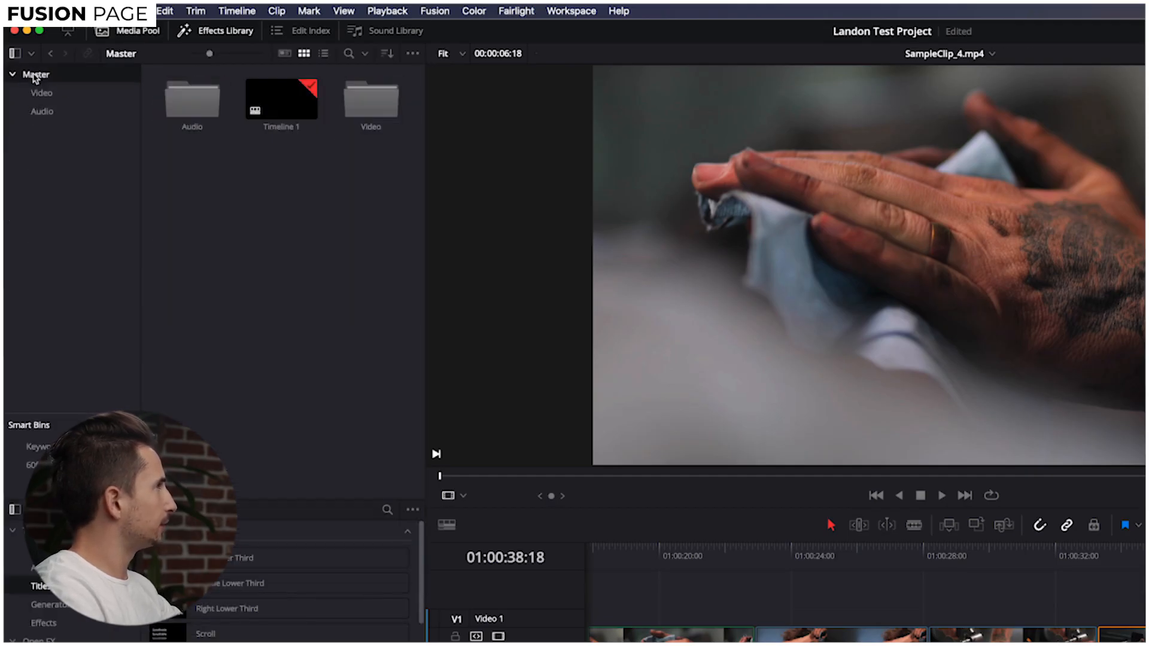
right_click(278, 190)
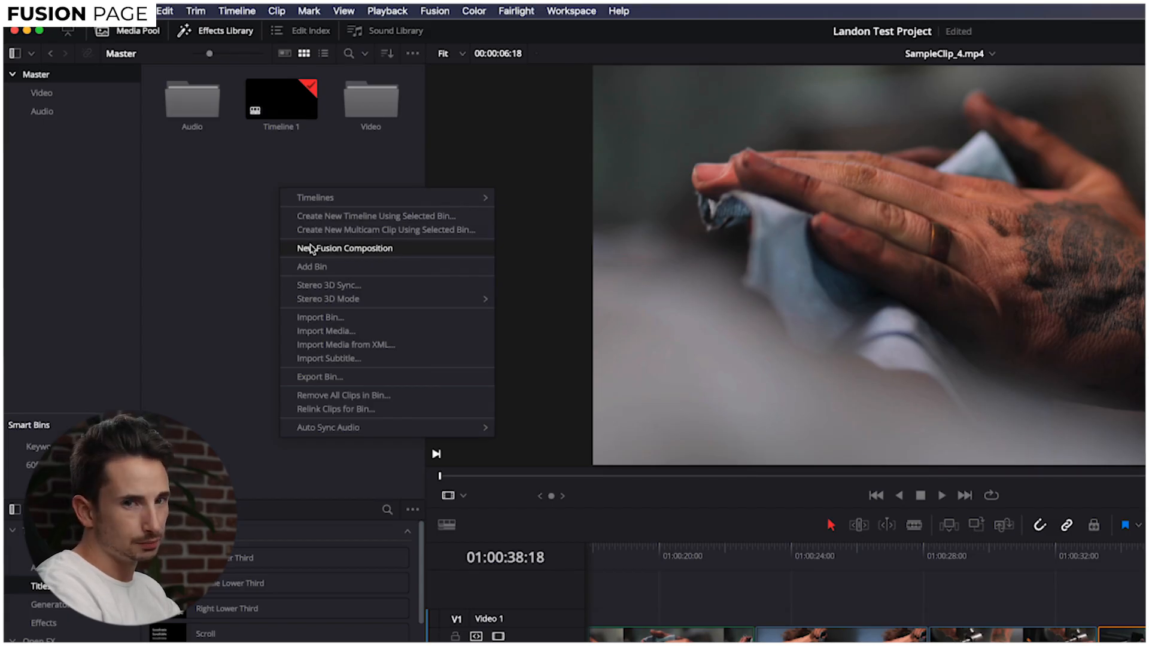
click(311, 248)
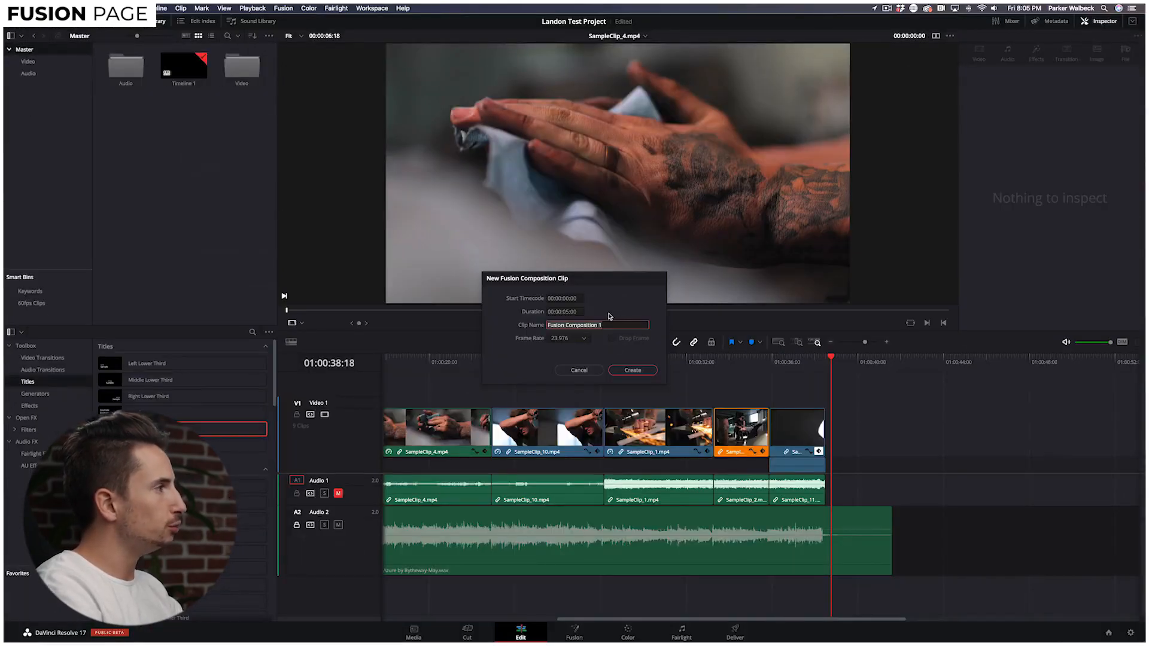
click(633, 370)
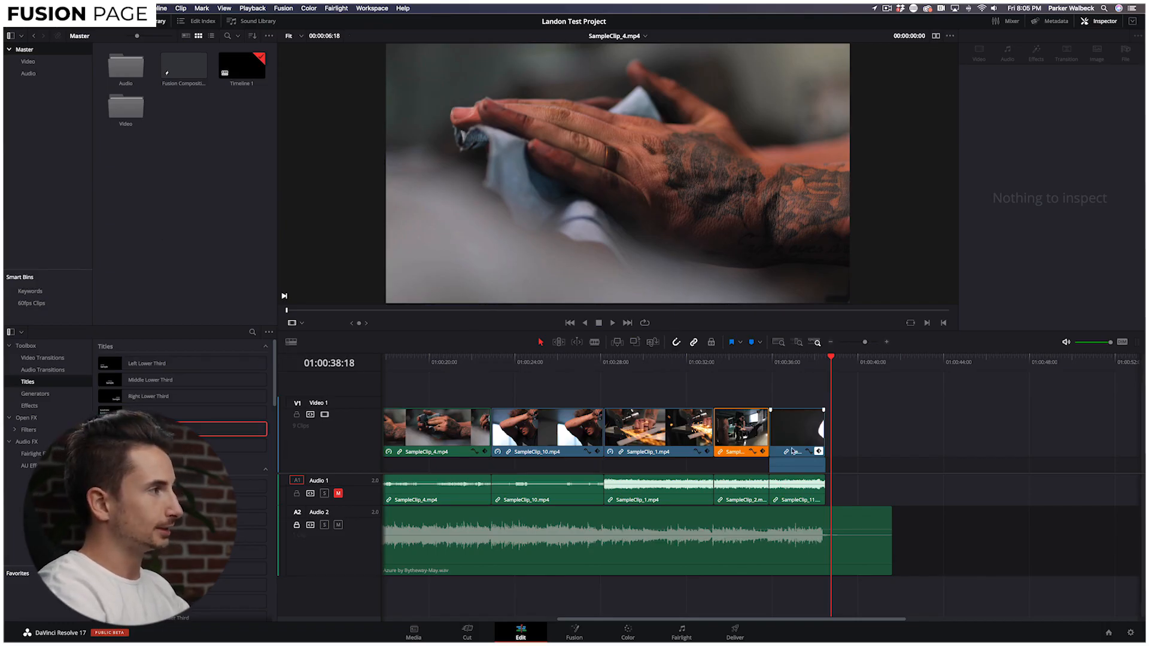
Place the Fusion Composition on Video 1 right after the last video clip.
click(791, 362)
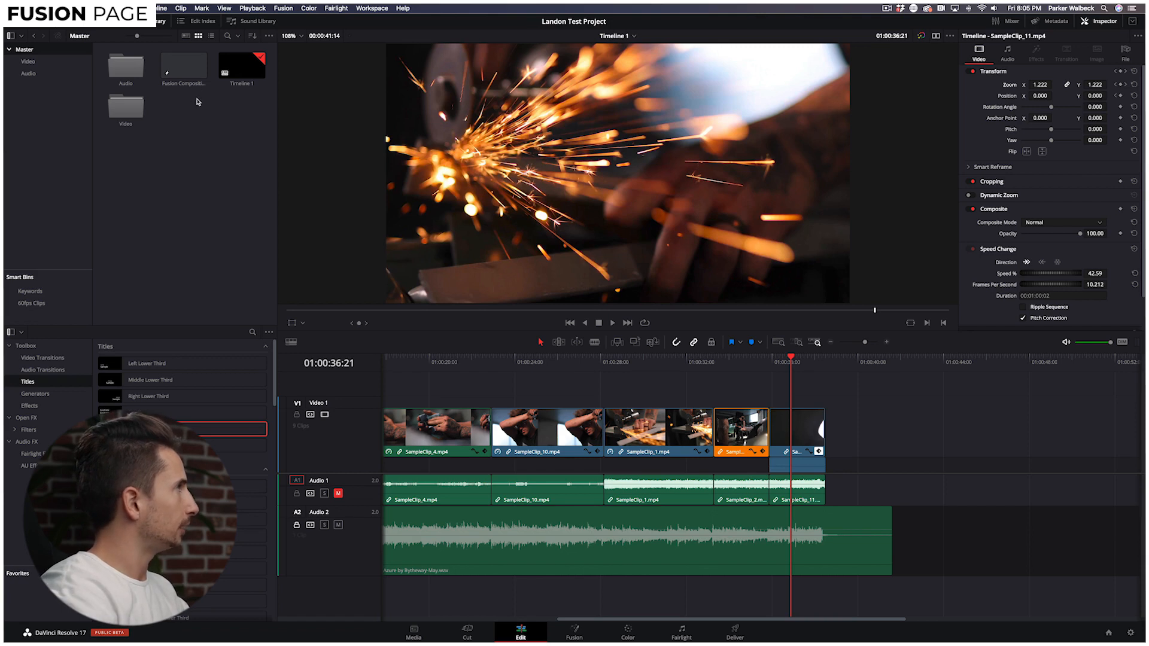
click(179, 76)
drag(179, 76, 832, 432)
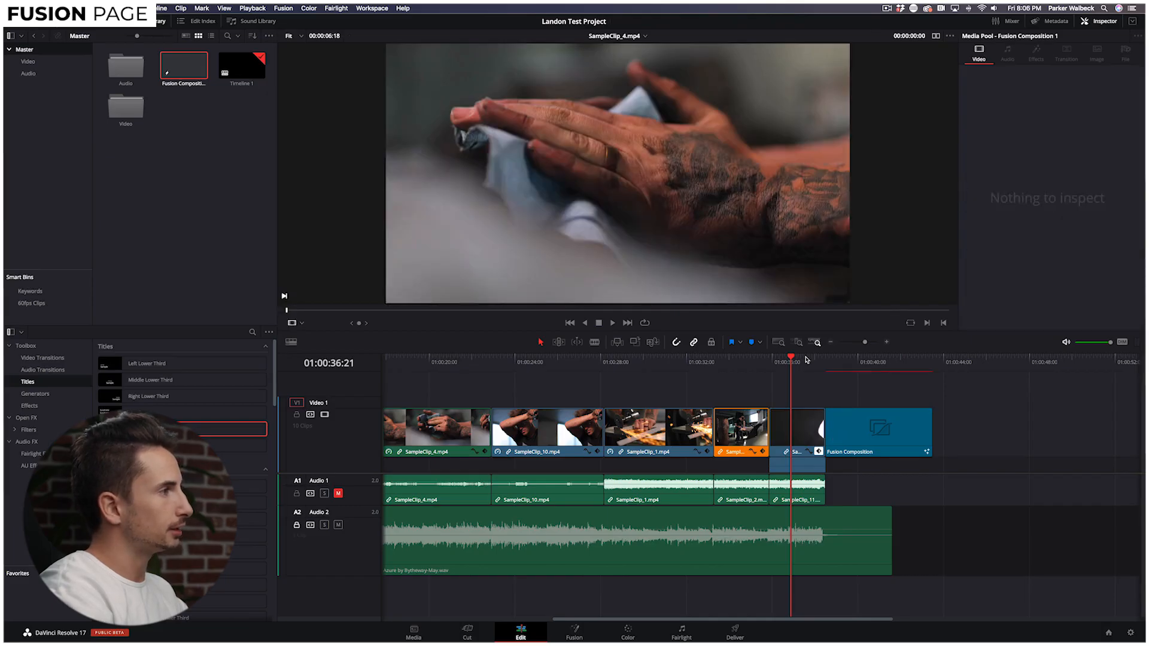
Select the Fusion Composition clip, open it on the Fusion page, and shift MediaOut1 right.
click(853, 360)
click(847, 436)
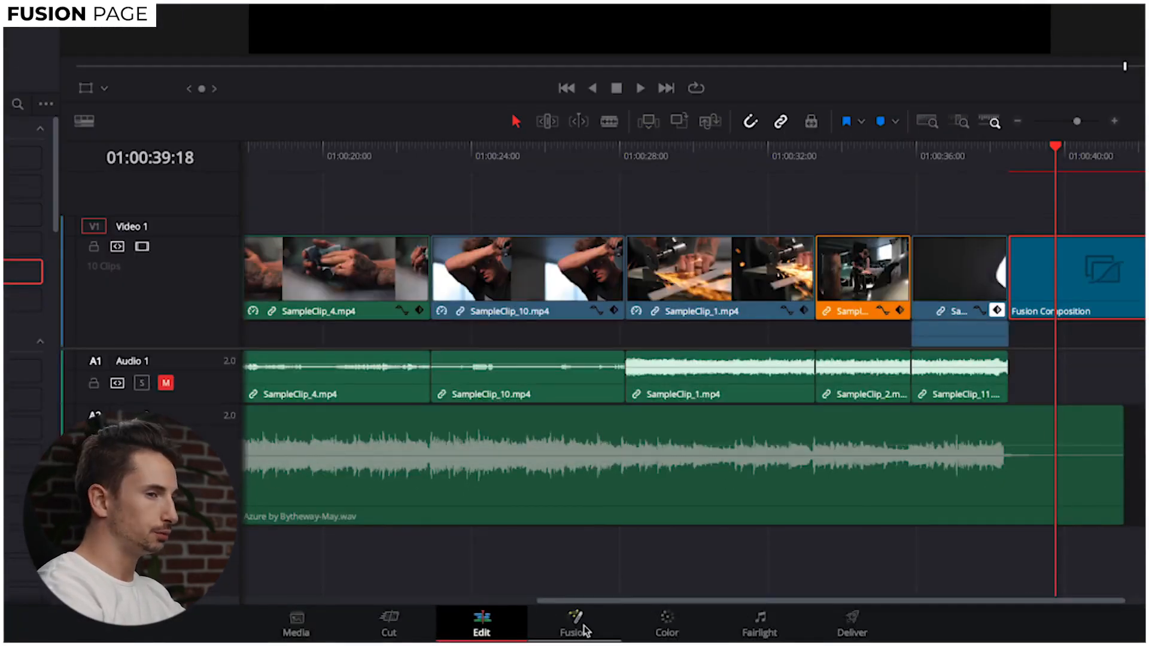
click(586, 626)
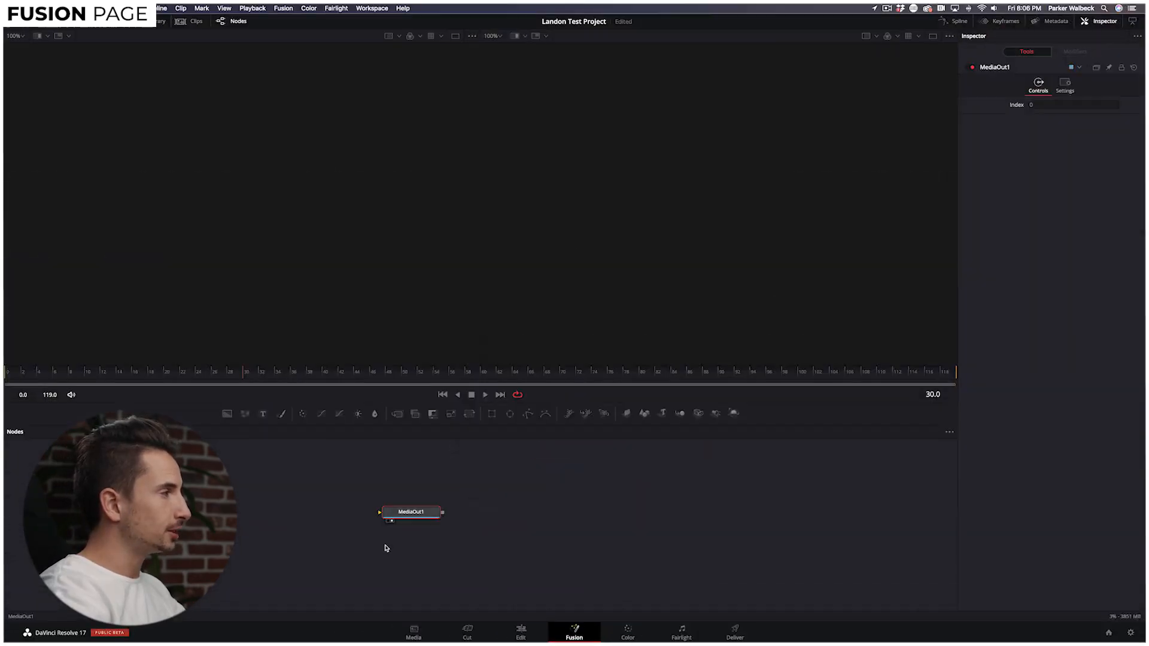
drag(396, 514, 683, 517)
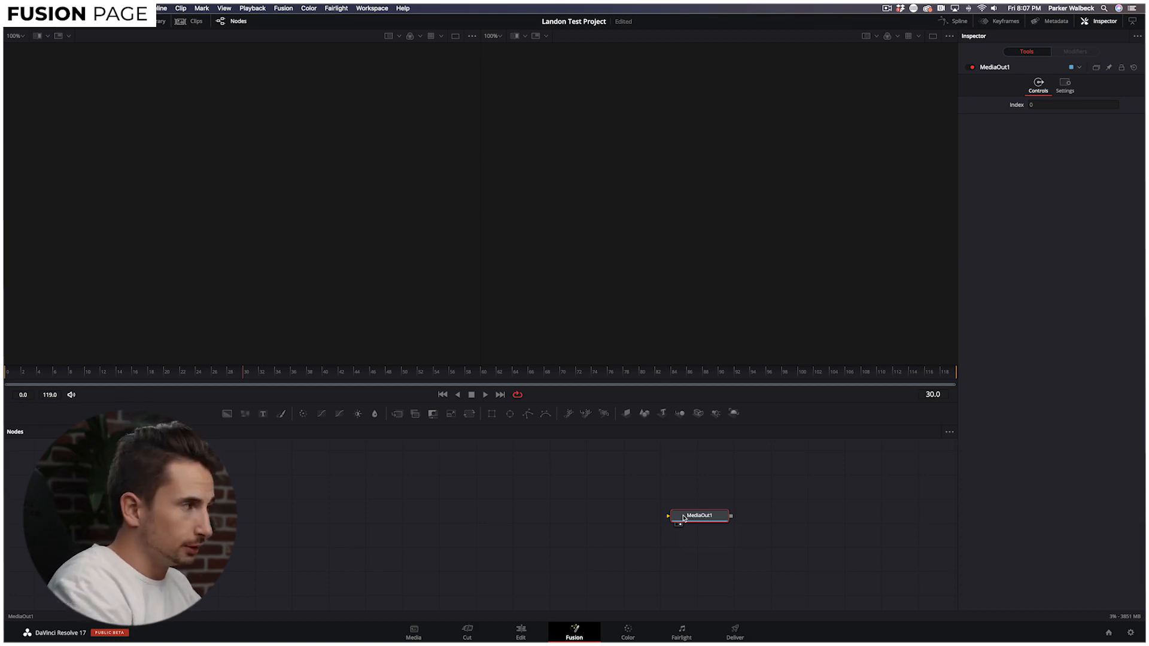
Reposition the MediaOut1 node further to the right of the node area.
mouse_move(683, 518)
mouse_down()
mouse_move(661, 531)
mouse_move(685, 526)
mouse_up()
click(808, 506)
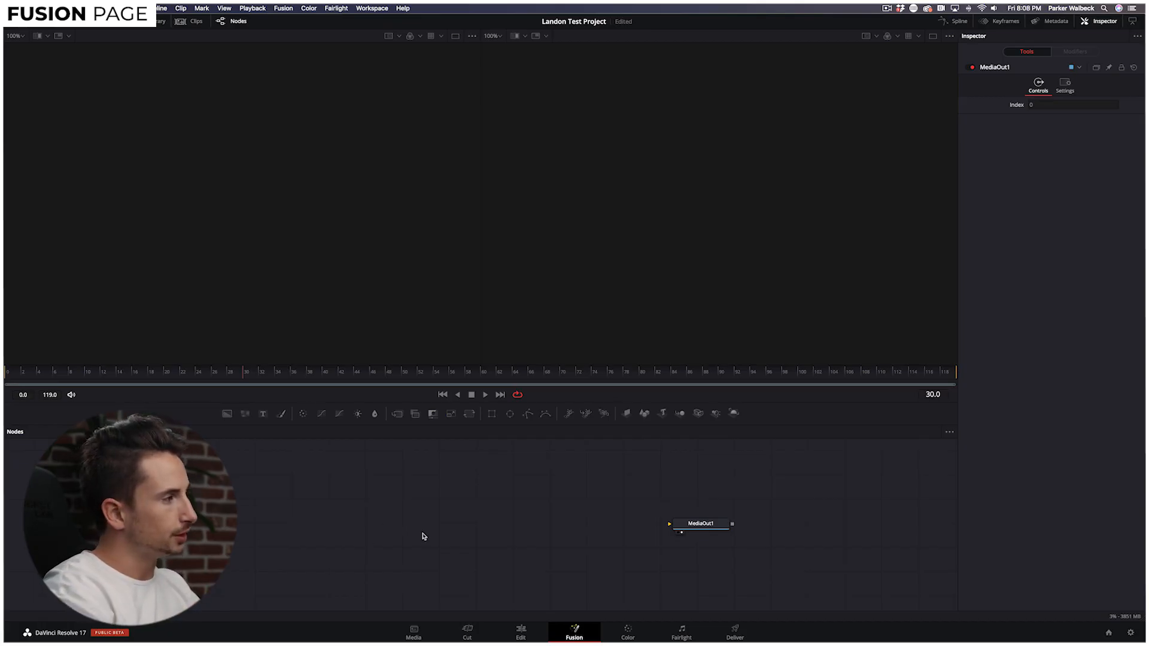
click(721, 529)
drag(721, 528, 767, 529)
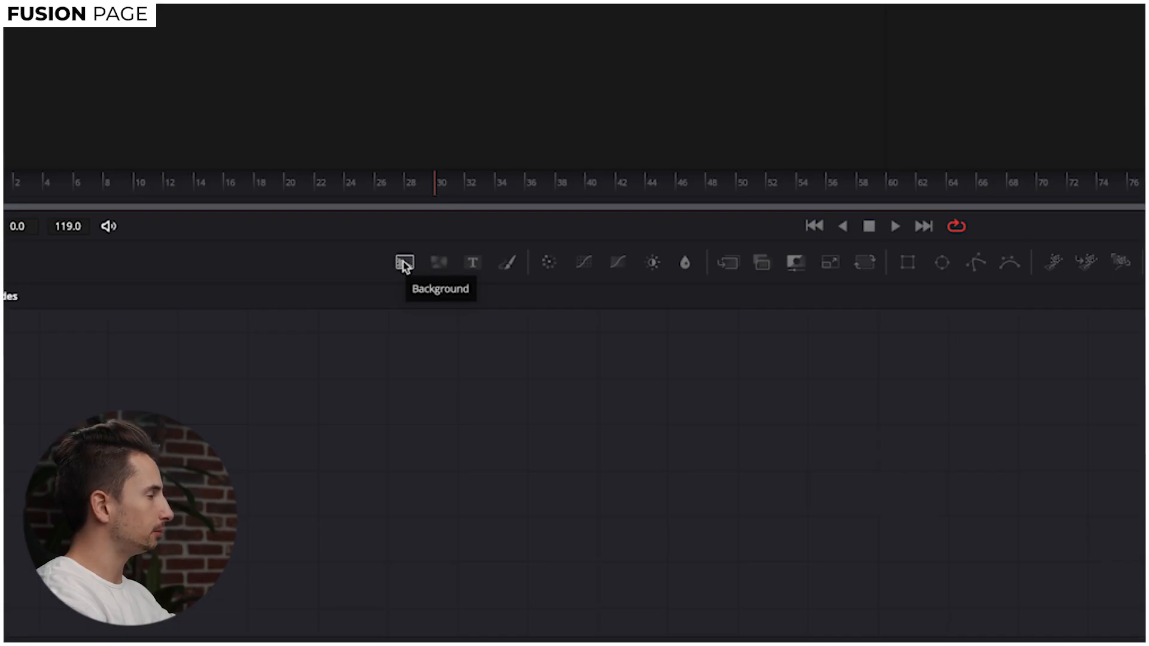
Add a black Background1 node on the left and wire it into MediaOut1.
drag(405, 263, 779, 474)
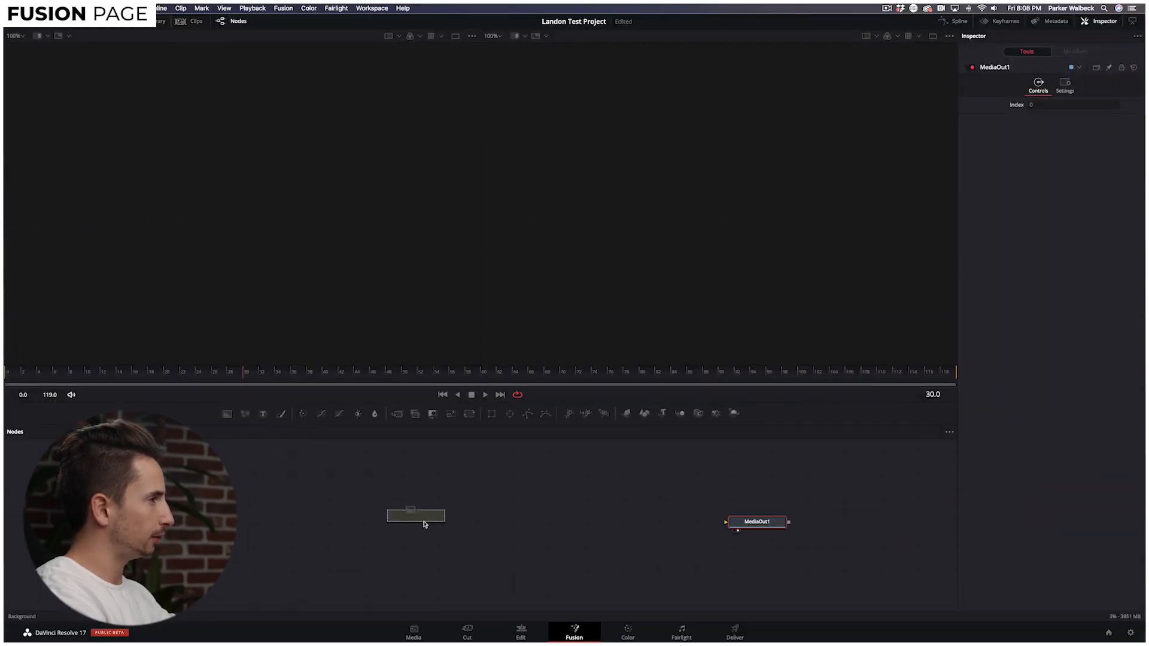
drag(424, 524, 323, 529)
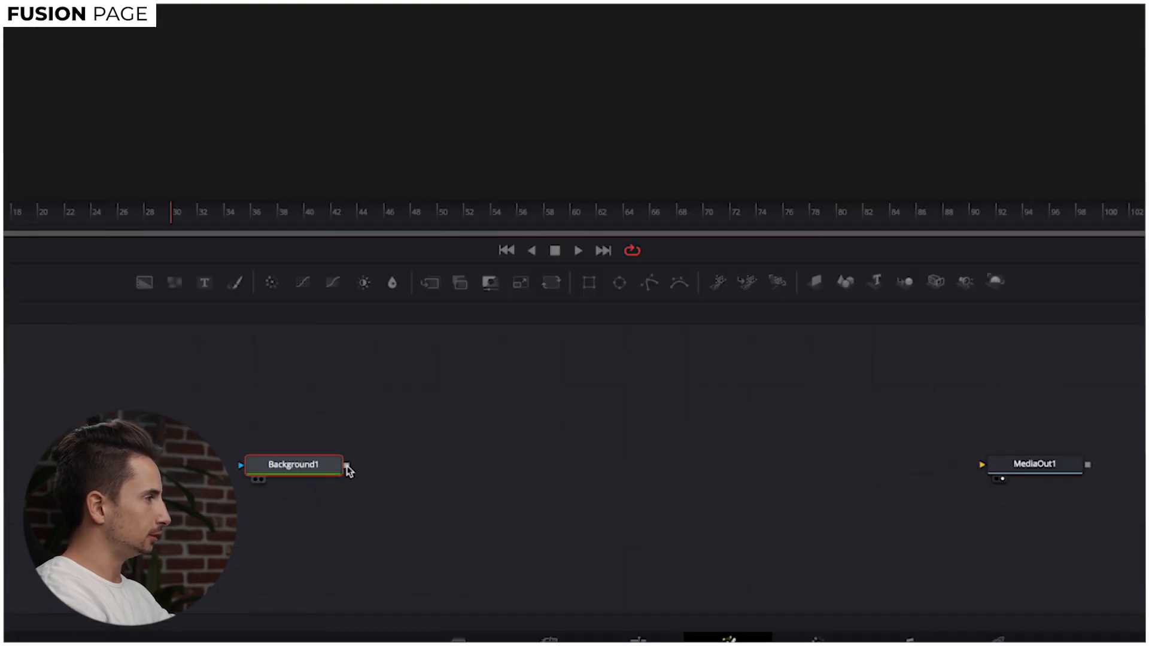
drag(347, 467, 982, 467)
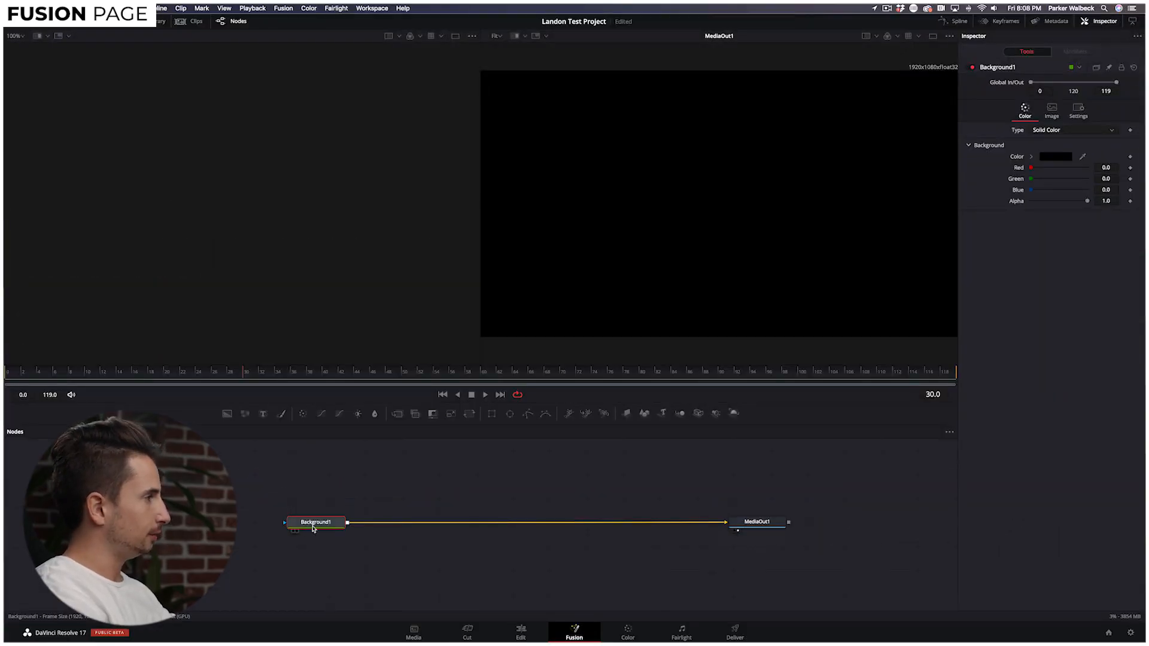
mouse_move(312, 523)
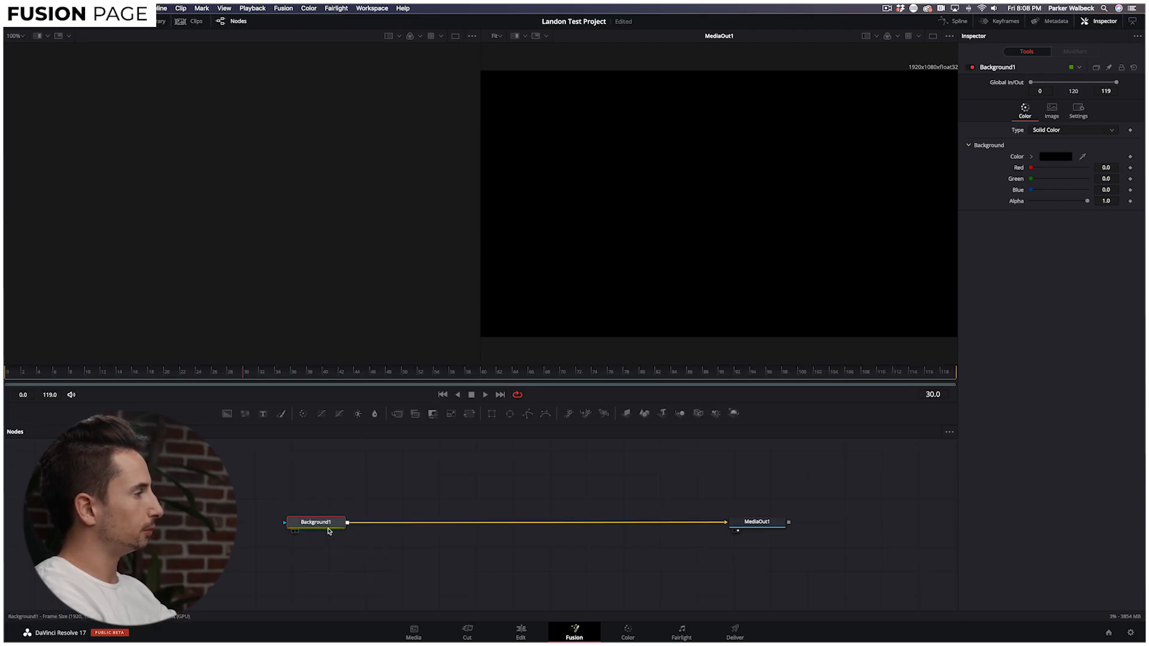
click(334, 498)
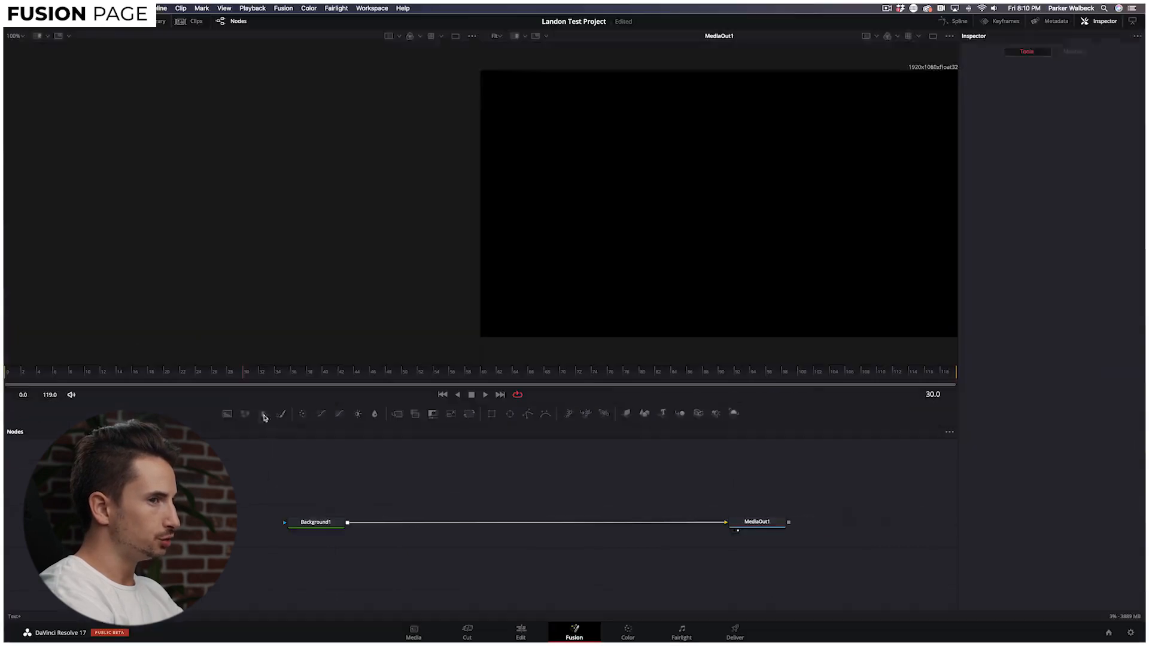
Drop a Text+ node onto the Background1–MediaOut1 link, creating Text1 and Merge1, and select Text1.
drag(415, 308, 702, 509)
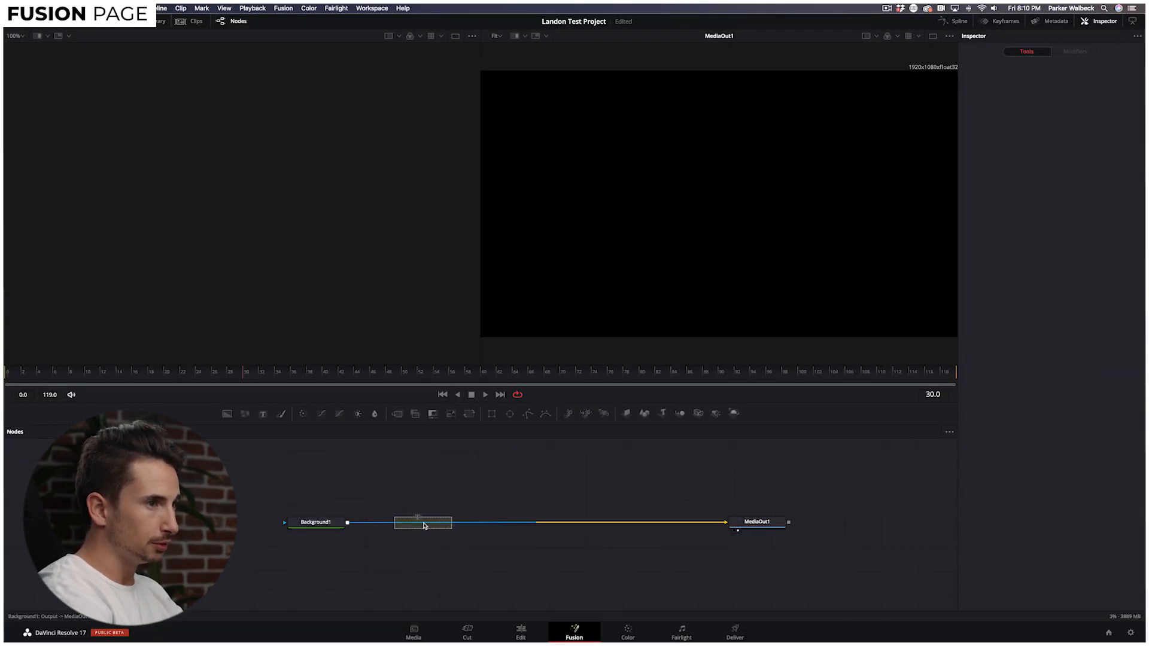
drag(423, 525, 423, 526)
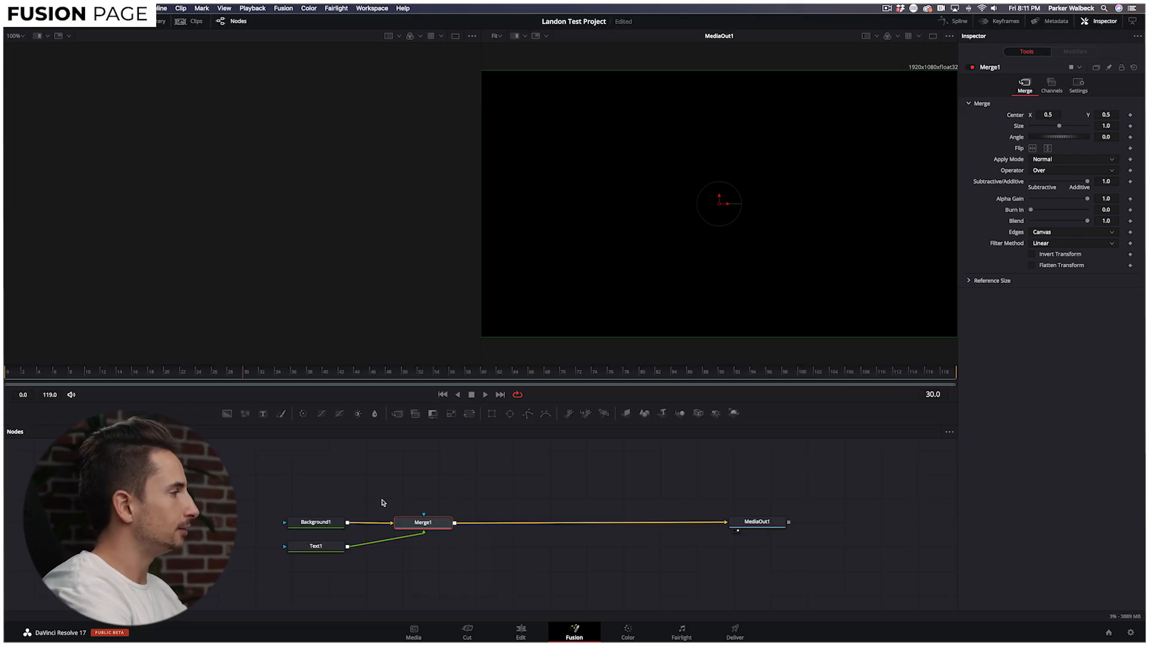
drag(324, 547, 331, 554)
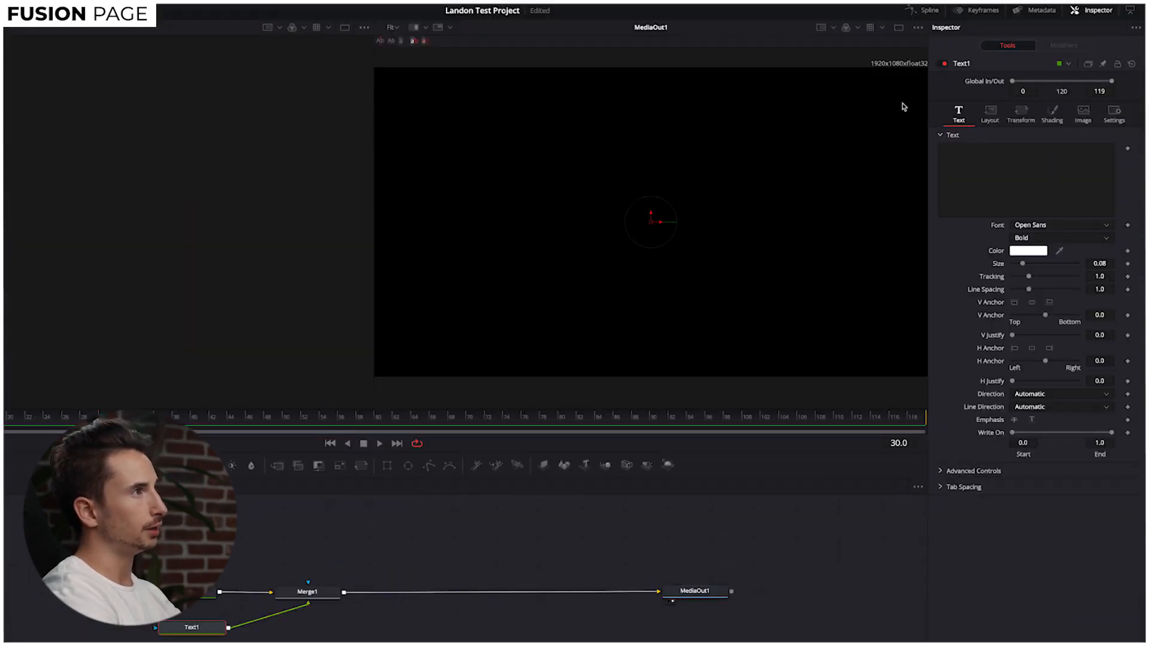
Set Text1 to 'A FILM BY' in Avenir Next Ultra Light, size 0.0551, then insert Text2 via Merge2.
click(977, 162)
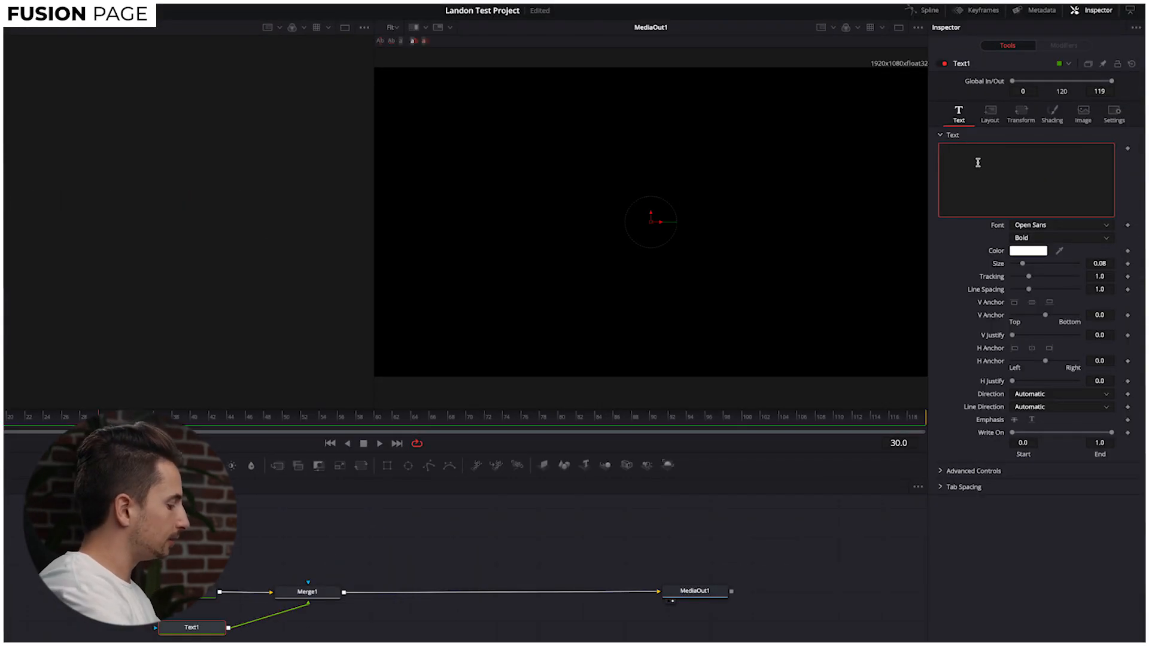
text(A FILM)
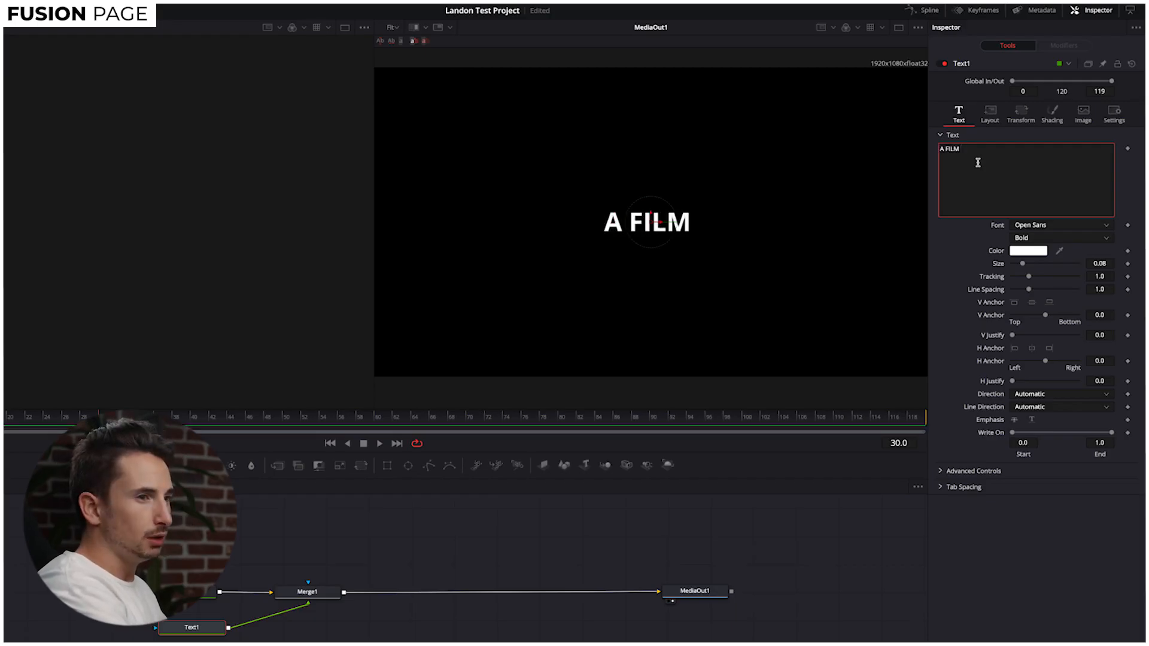
text( BY)
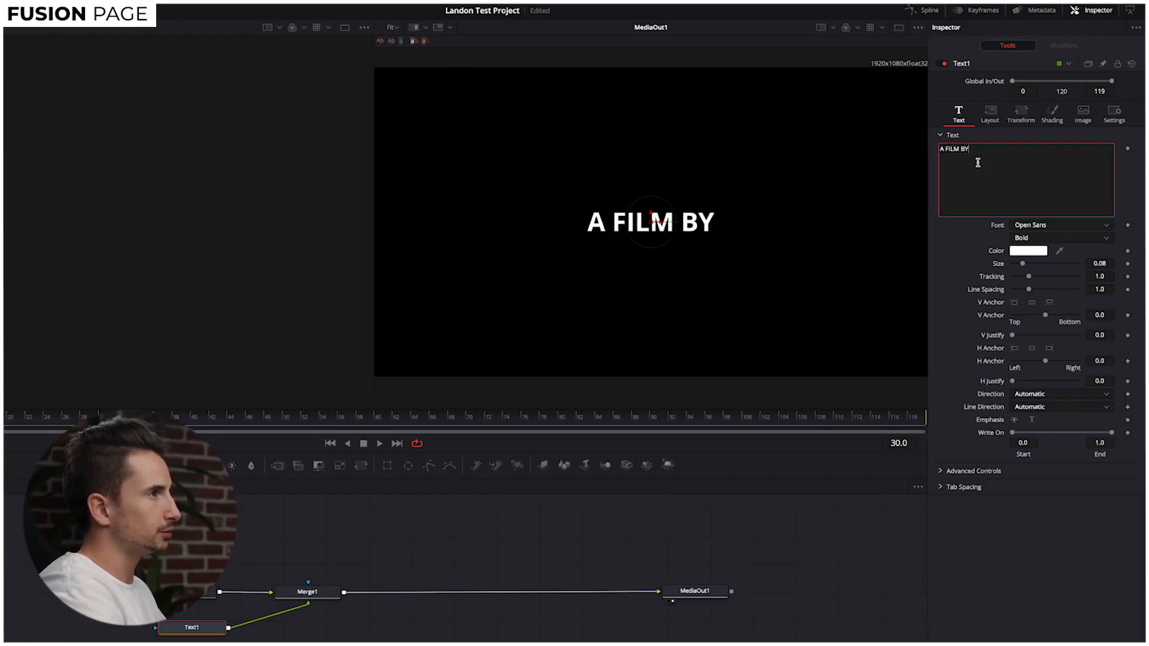
click(1051, 225)
scroll(1023, 305, up, 10)
scroll(1039, 308, up, 10)
click(1035, 407)
click(1029, 240)
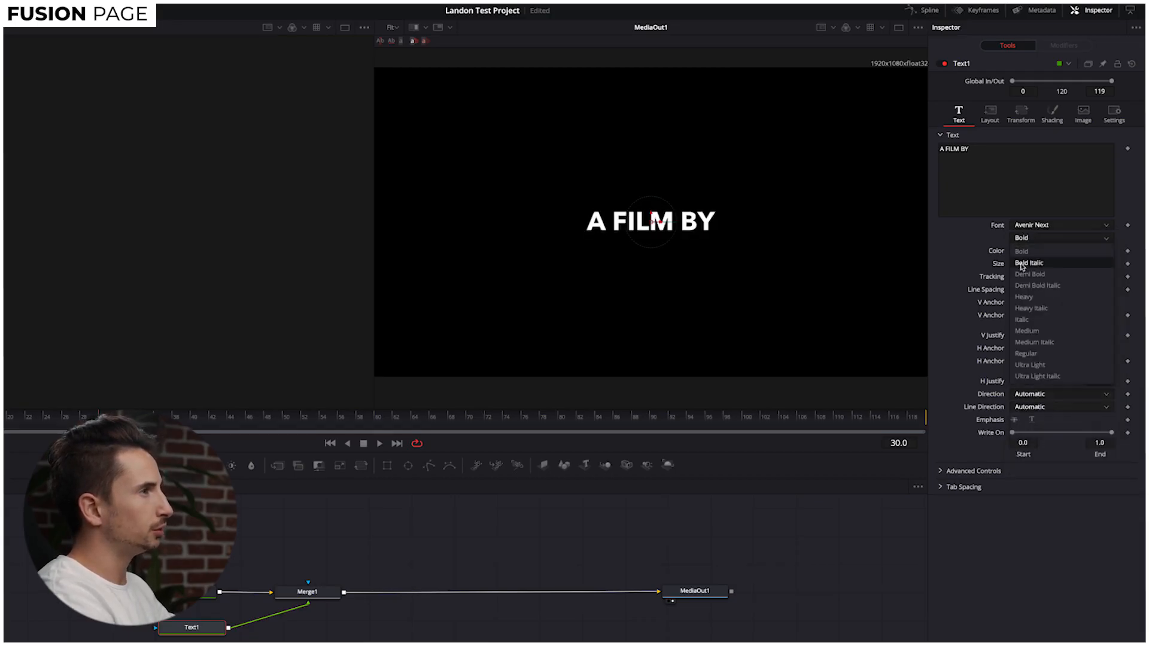
click(1039, 366)
drag(1025, 266, 1021, 268)
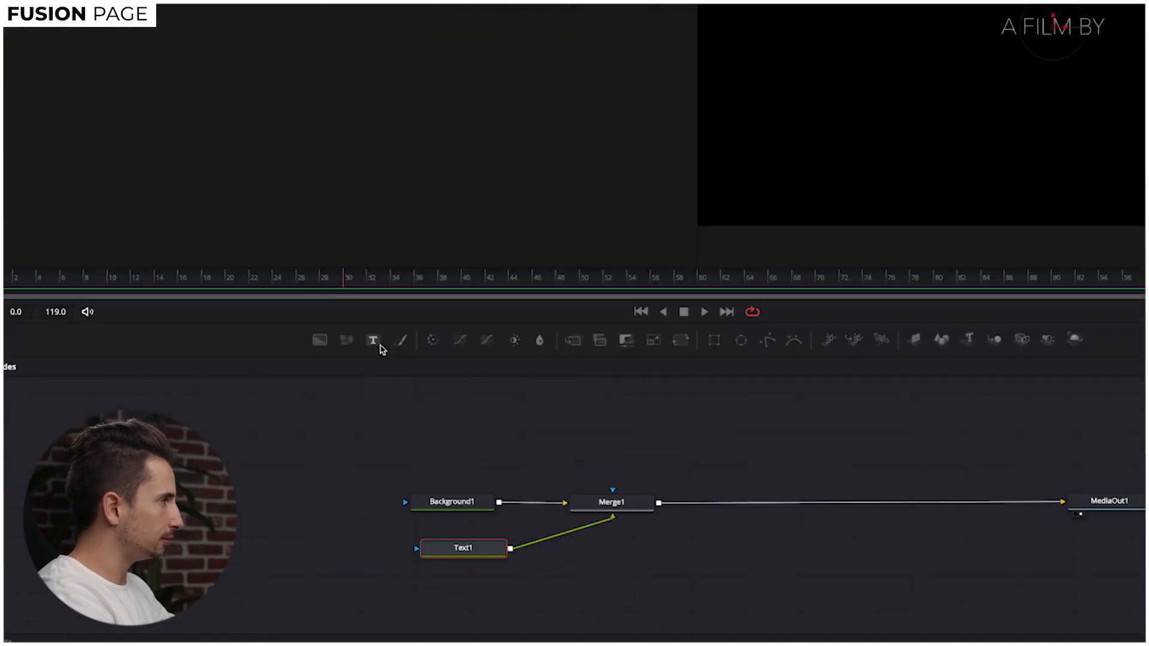
drag(375, 341, 749, 508)
drag(459, 584, 740, 565)
Line up Text1 under Merge1 and Text2 under Merge2.
drag(473, 555, 619, 570)
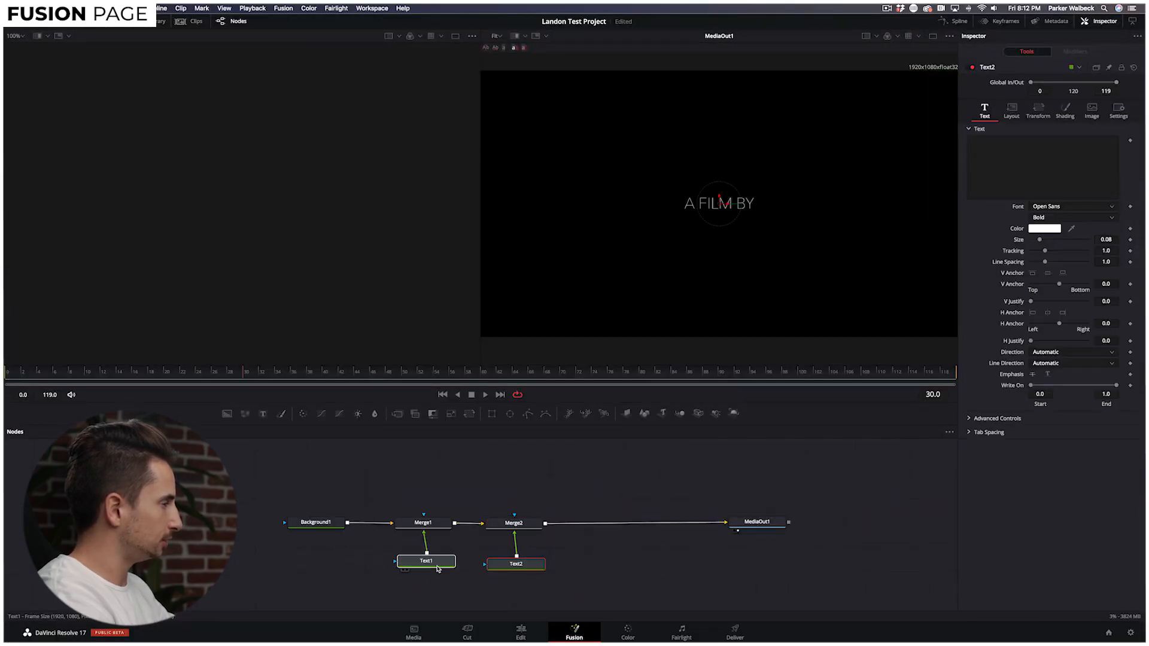
drag(435, 572, 433, 572)
drag(528, 569, 526, 569)
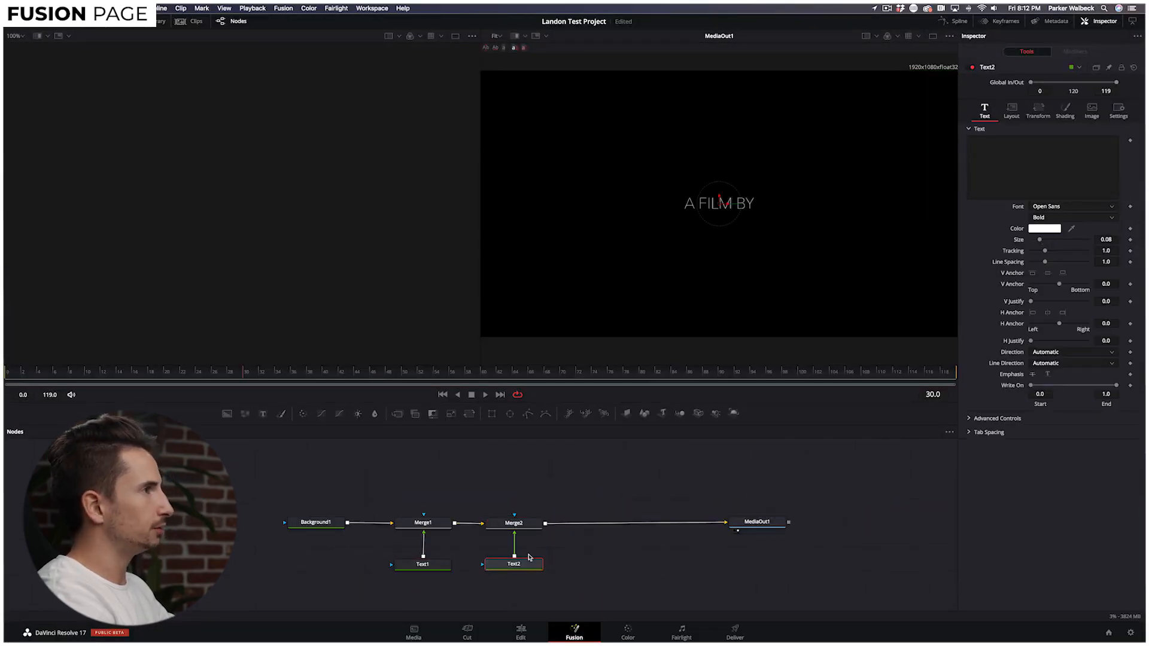
click(1046, 175)
text(LANDON BTYH)
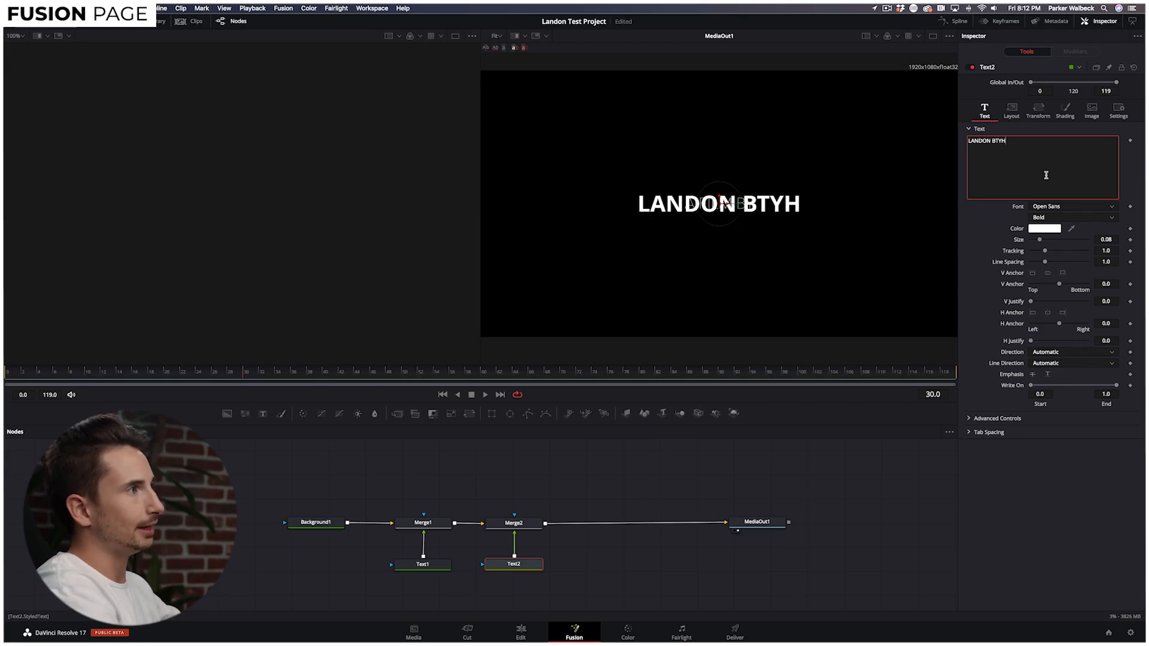
key(BackSpace)
key(BackSpace)
key(BackSpace)
text(YTHEWAY)
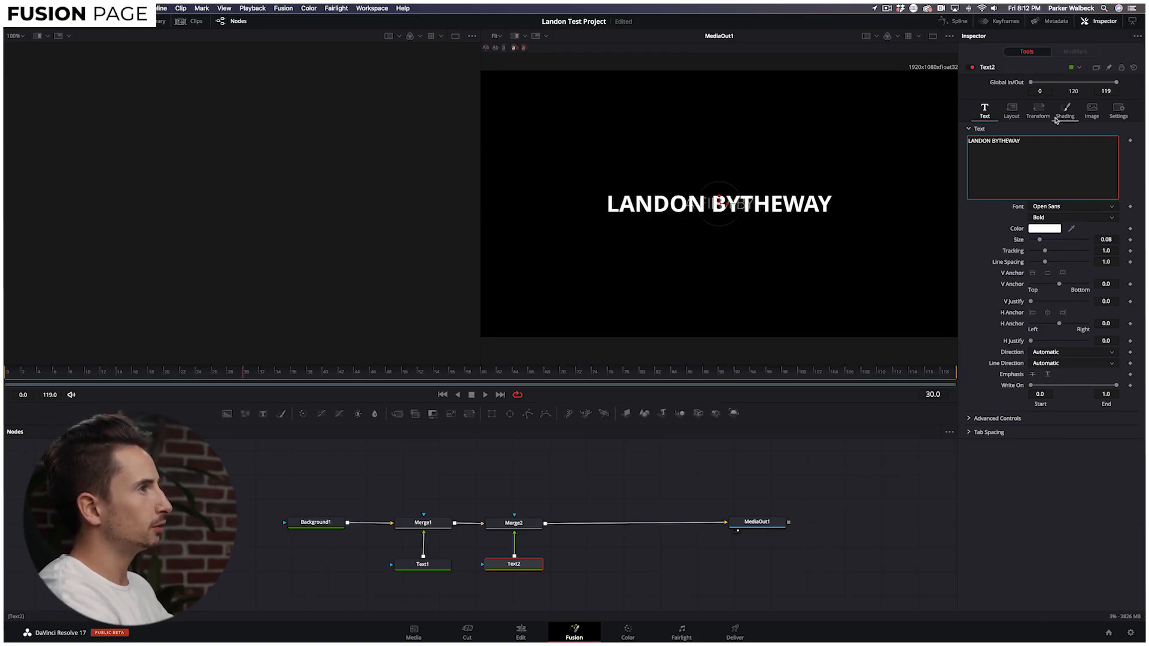
click(1056, 207)
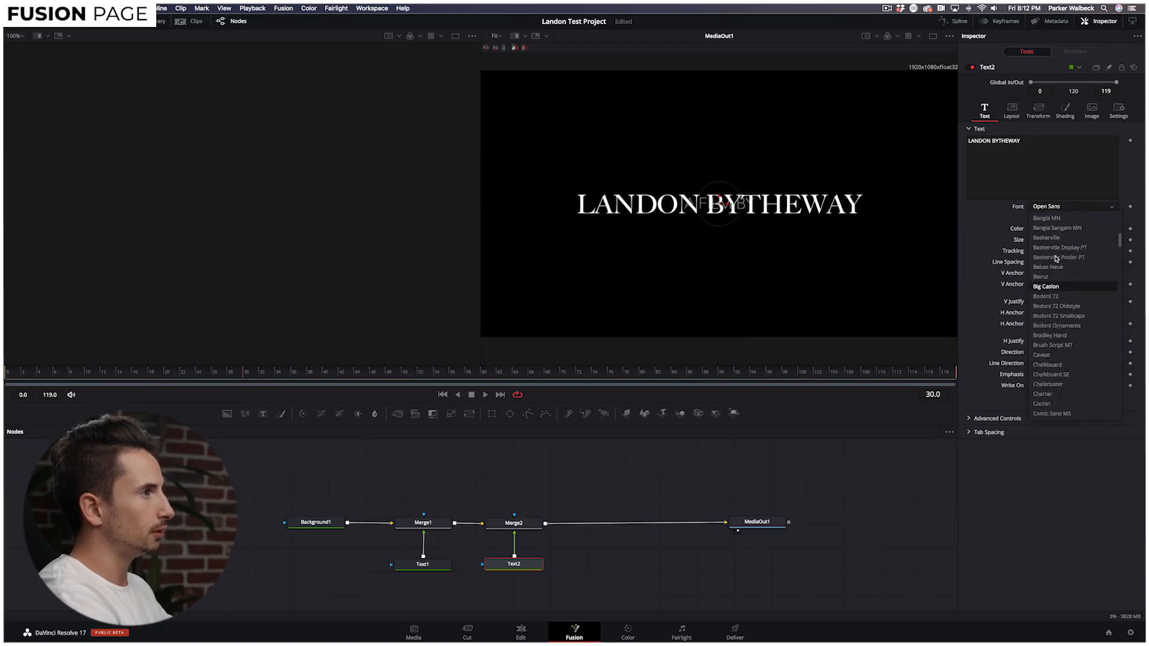
scroll(1055, 335, up, 6)
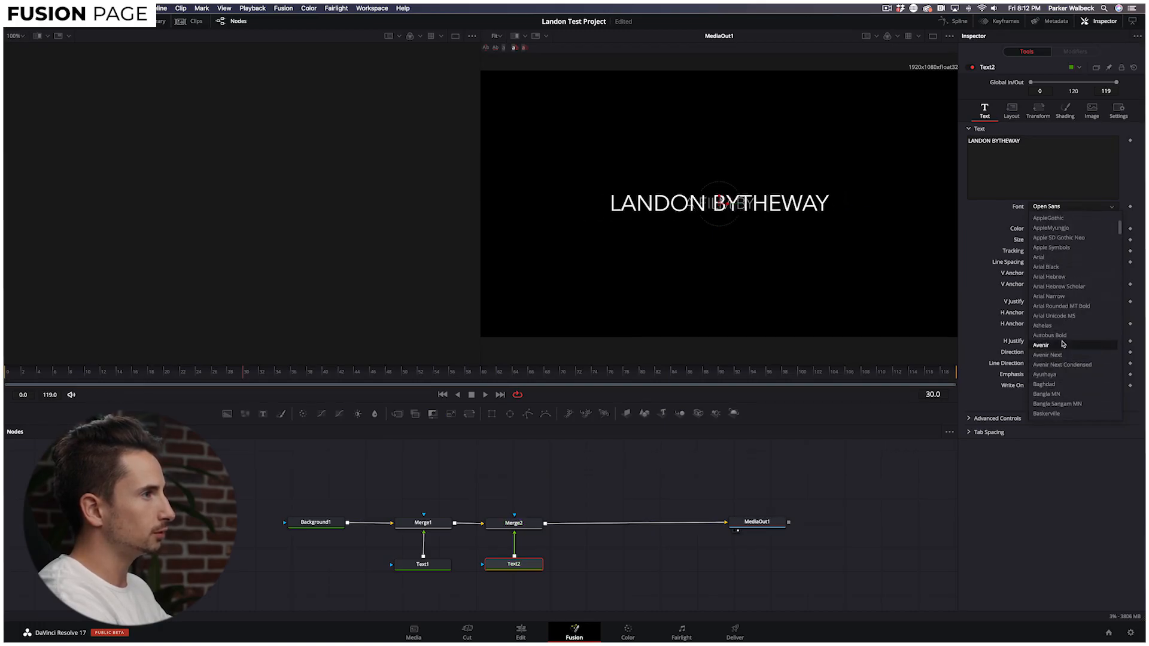
click(1052, 355)
drag(1040, 242, 1037, 242)
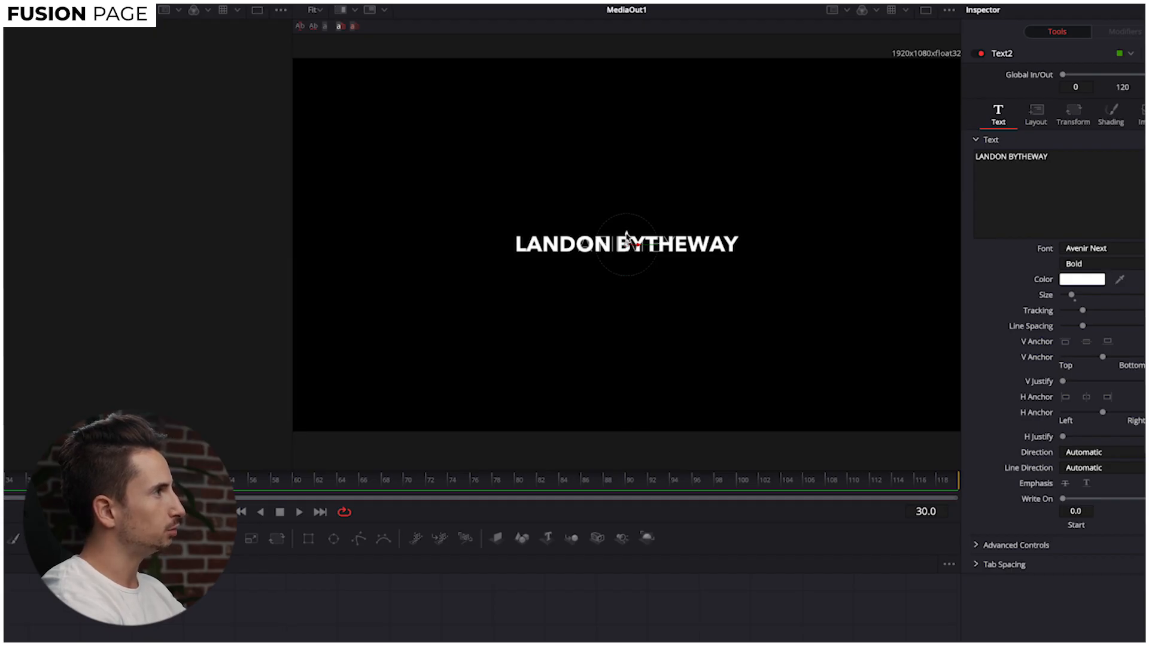
Lower LANDON BYTHEWAY, place A FILM BY above it at size 0.0394, and preview on the Edit page.
drag(626, 234, 628, 246)
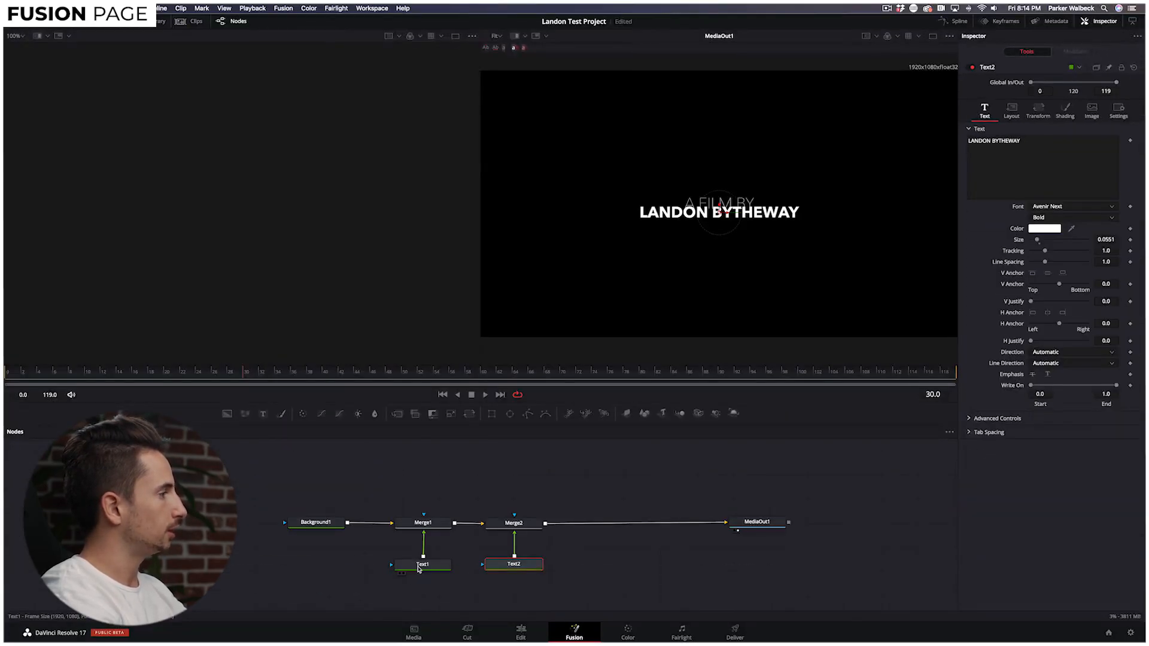
click(422, 565)
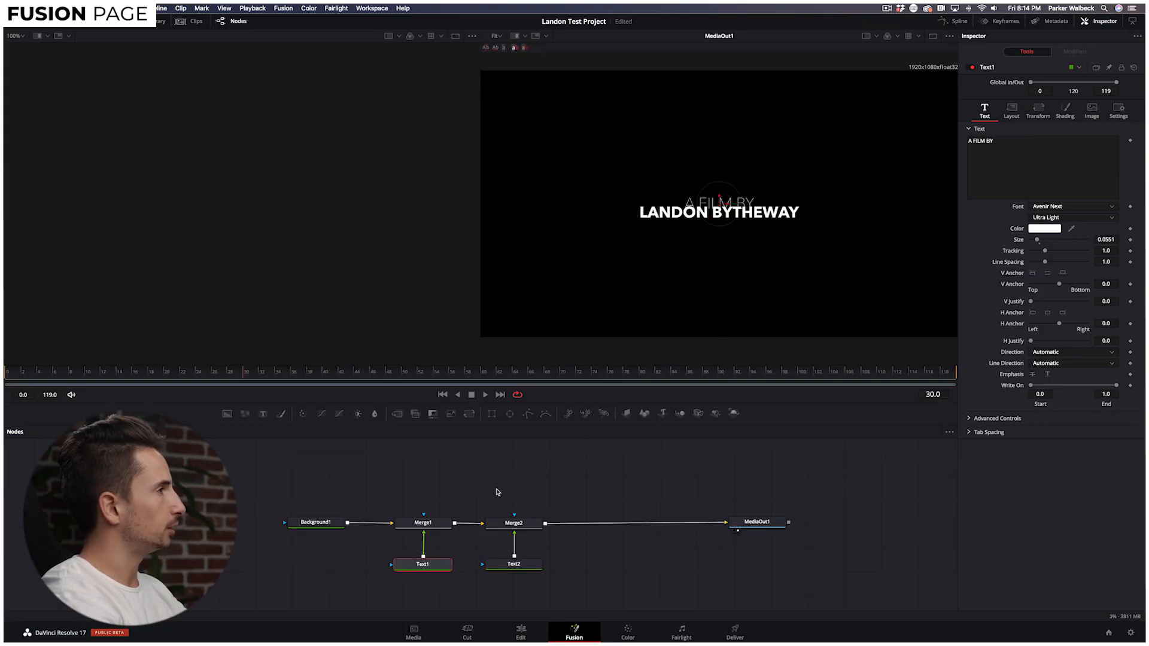
drag(720, 194, 720, 192)
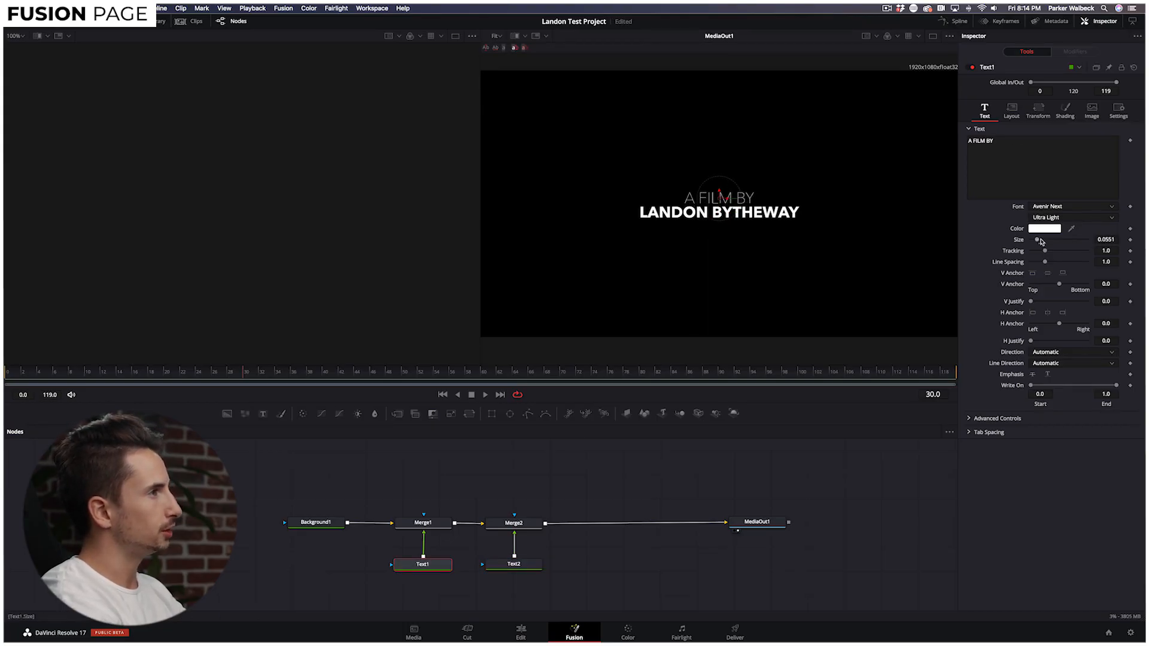
drag(1038, 241, 1035, 241)
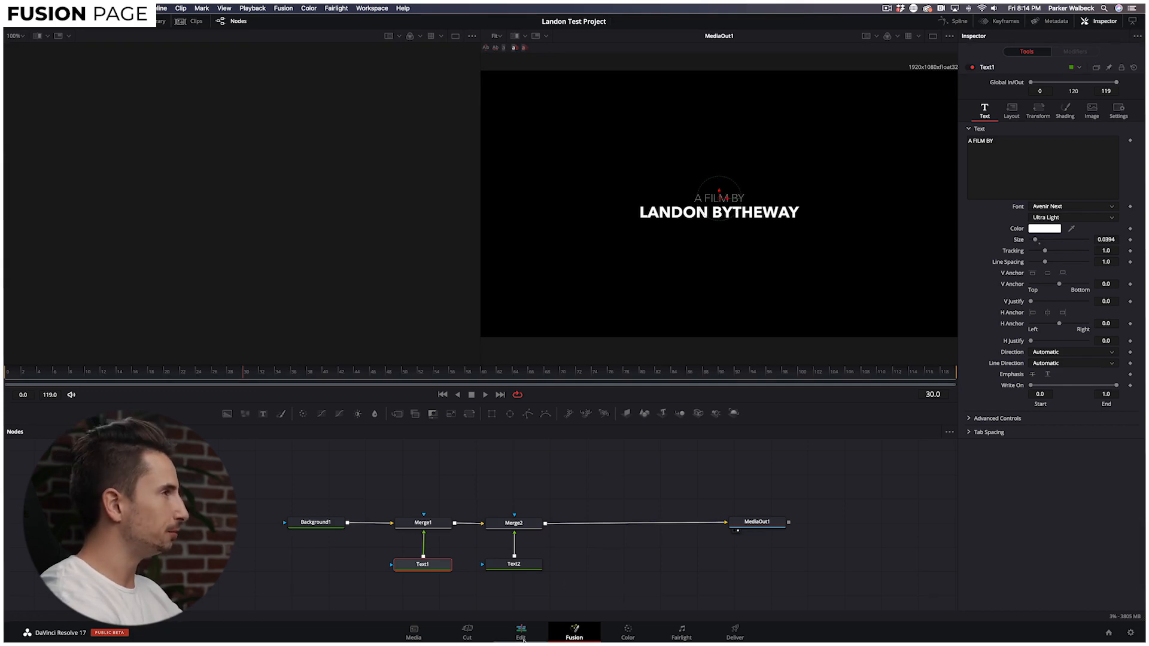
click(520, 633)
drag(851, 364, 829, 362)
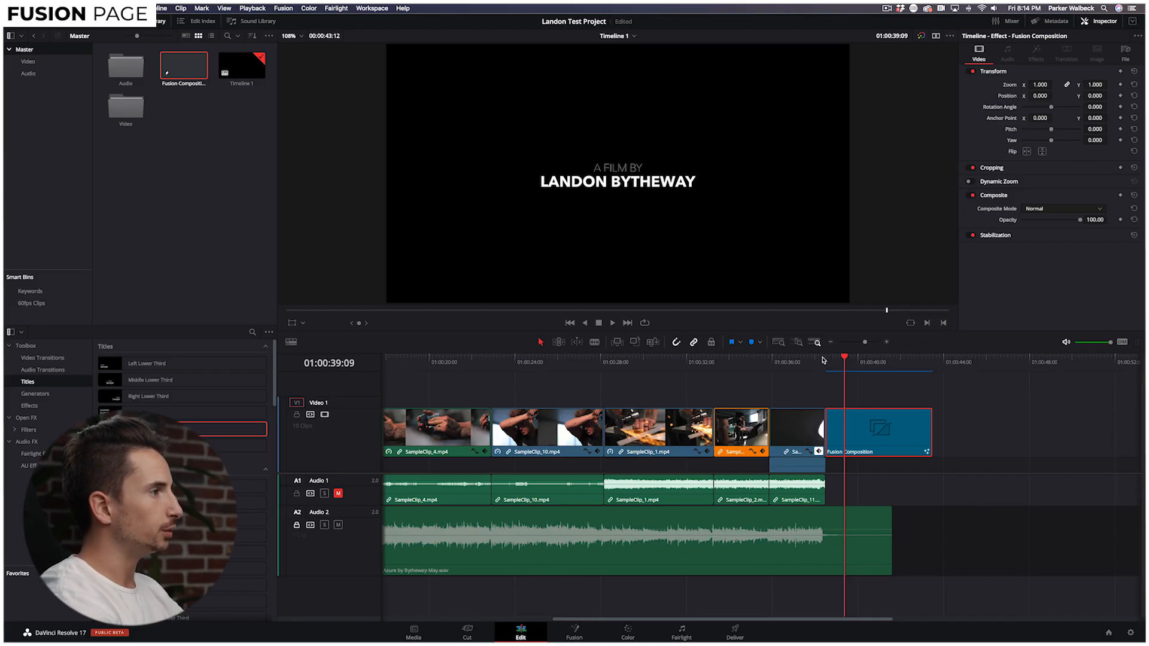
Extend the Fusion Composition clip and fade its end with a 5.4-second Cross Dissolve.
drag(932, 433, 1028, 431)
drag(860, 362, 893, 362)
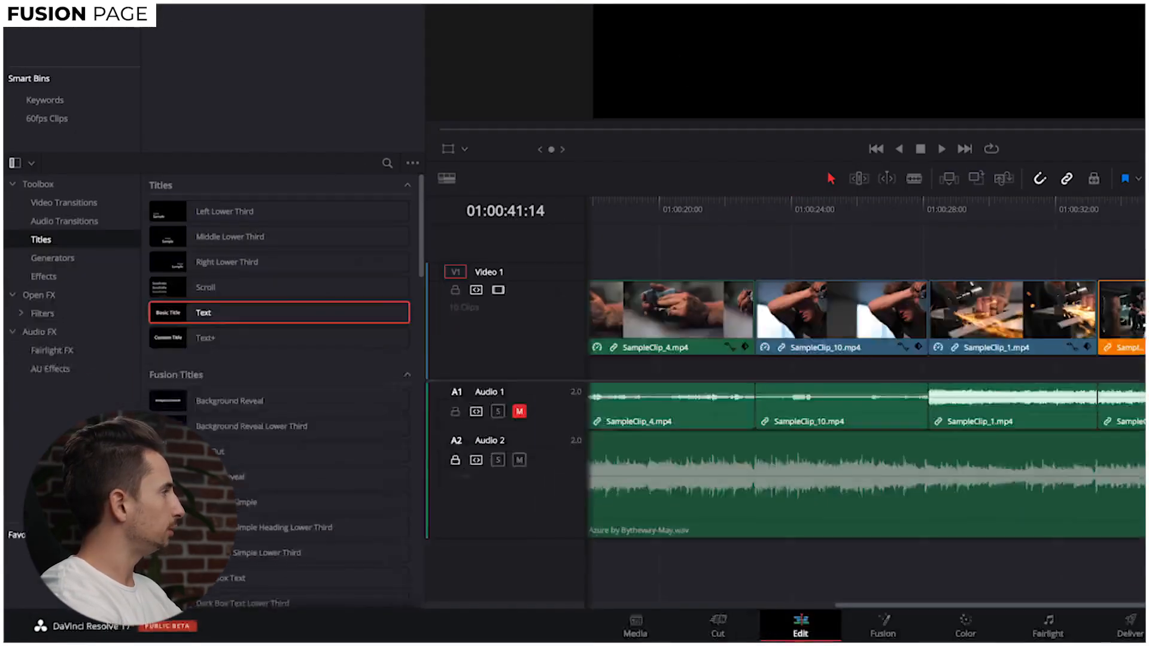
click(105, 207)
drag(225, 259, 1017, 426)
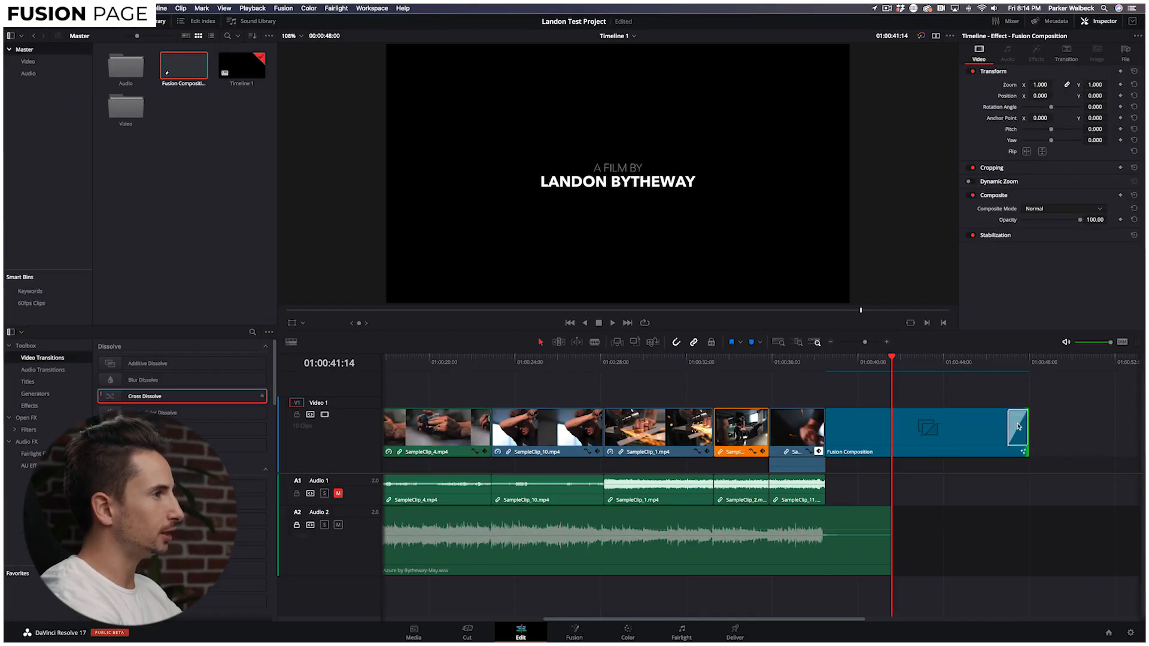
click(1065, 54)
drag(1032, 96, 1058, 96)
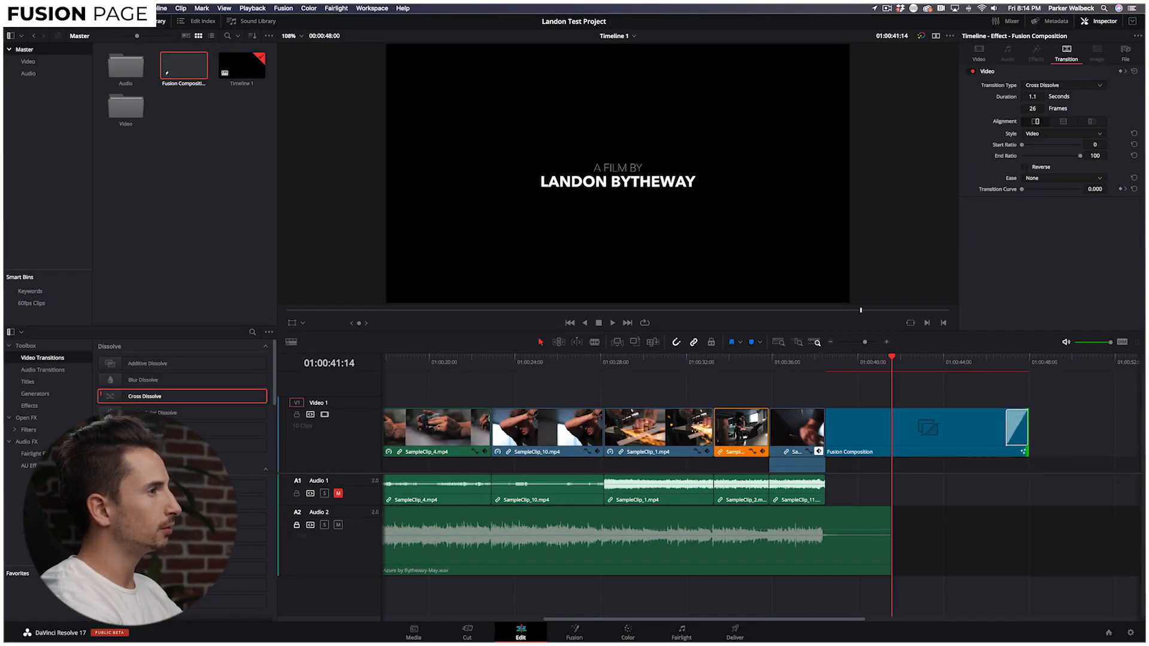
Play back the ending, find the flash frame, and trim it from SampleClip_11.
drag(894, 355, 727, 362)
key(space)
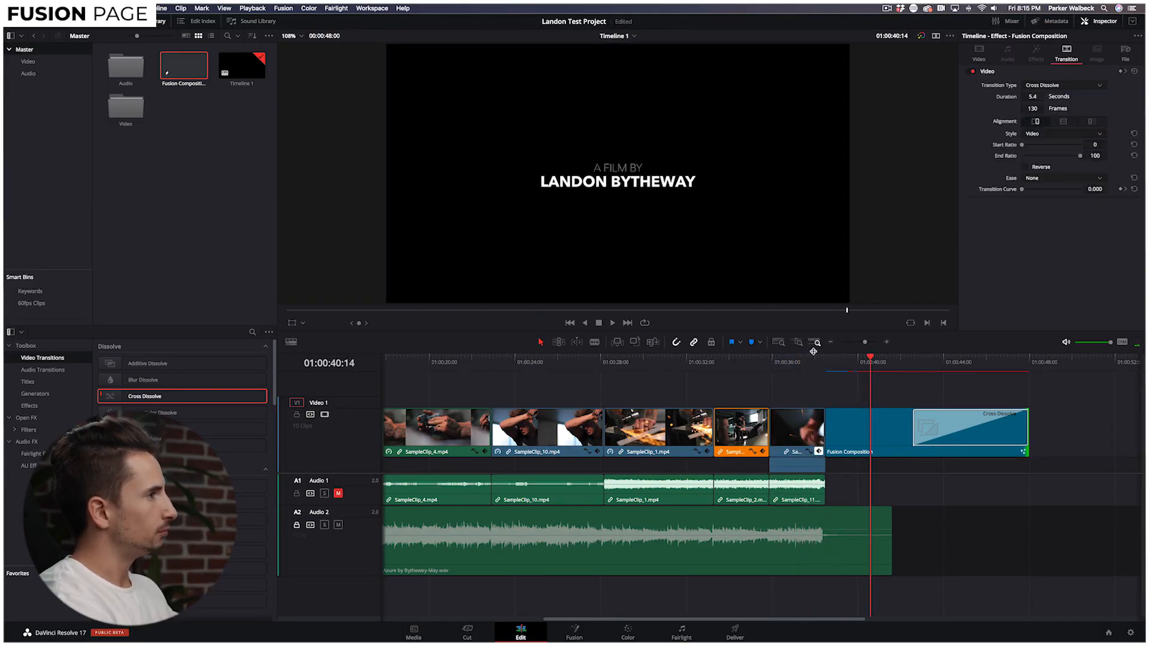
drag(815, 357, 819, 364)
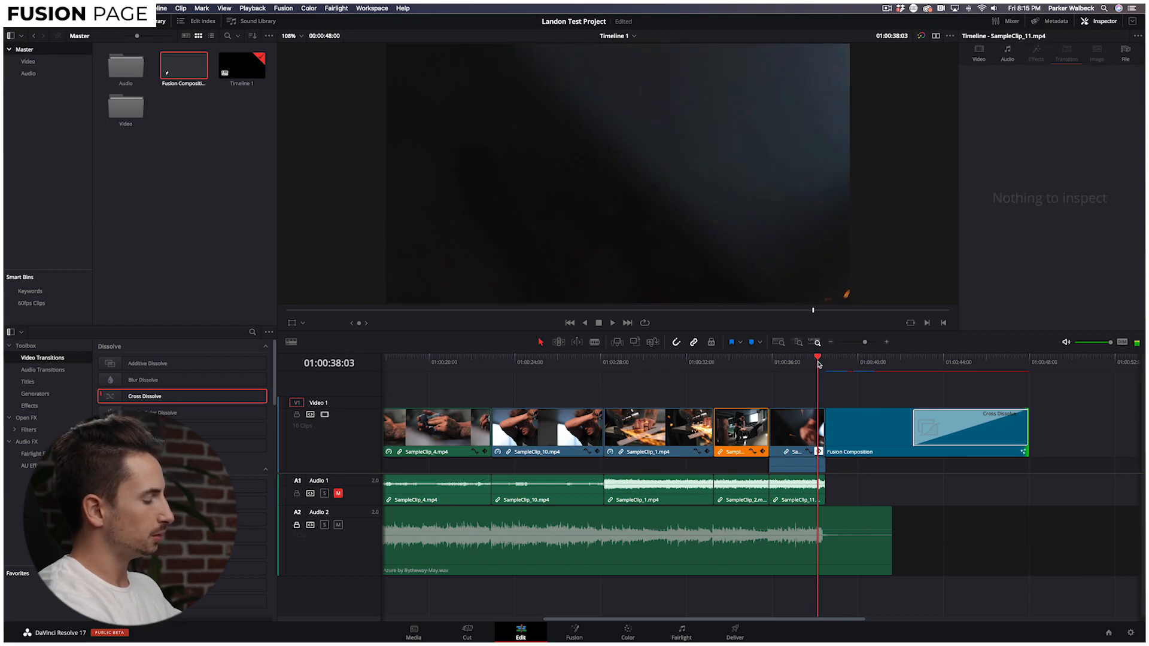
key(Right)
key(Right)
key(Left)
key(Left)
key(Right)
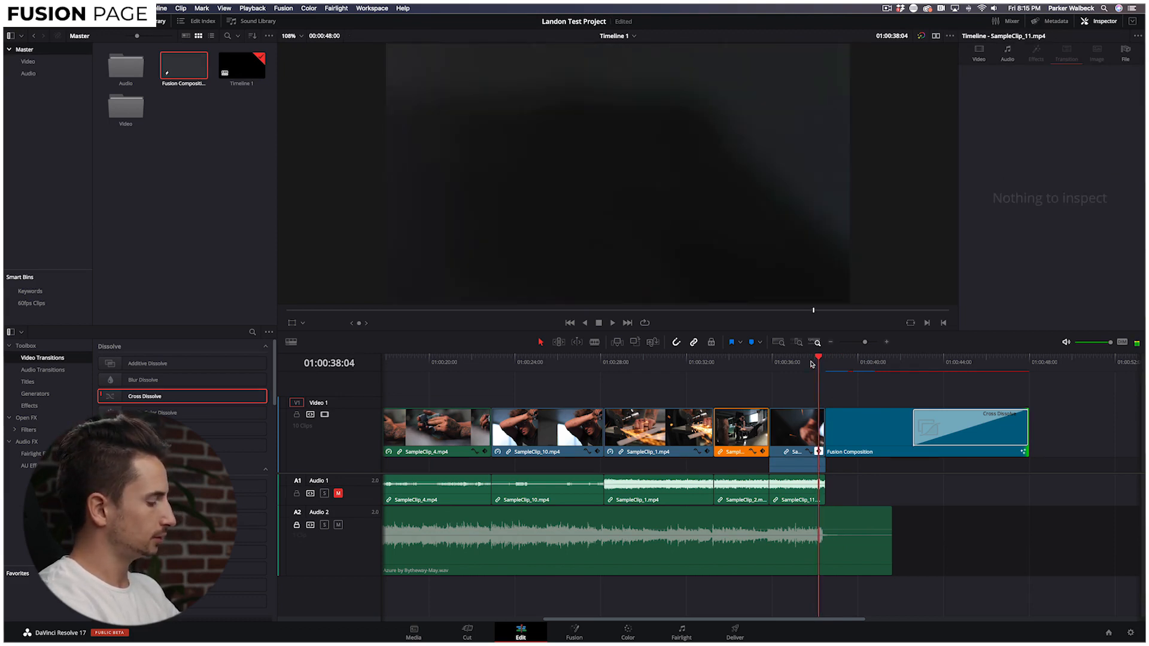
key(super+equal)
key(super+equal)
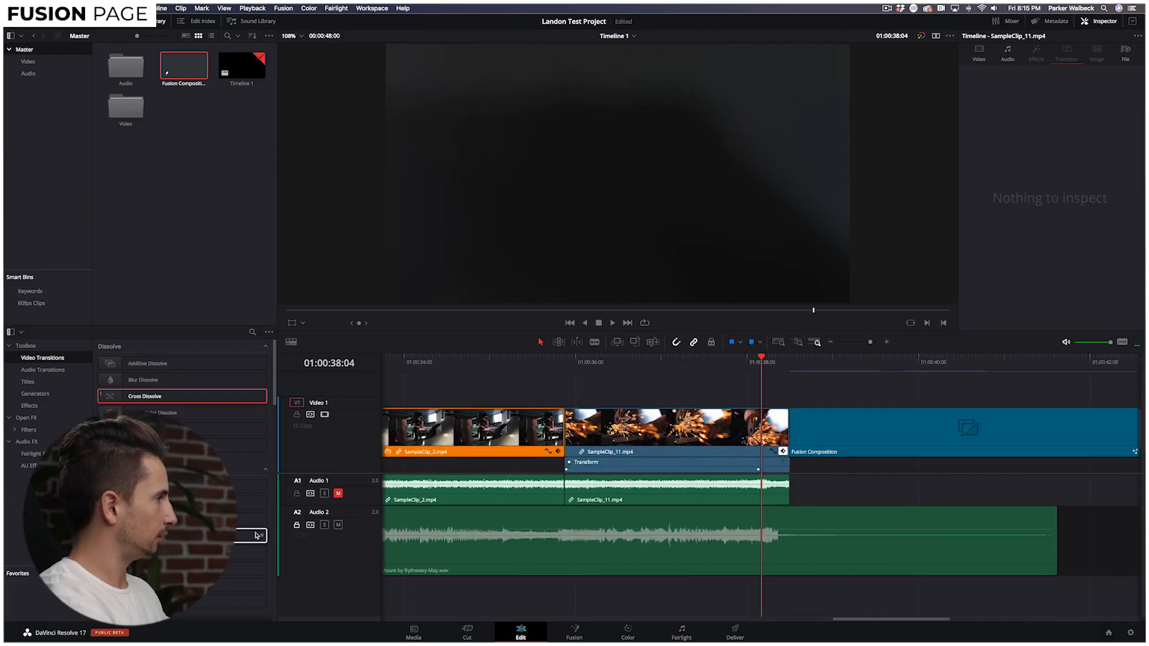
click(437, 557)
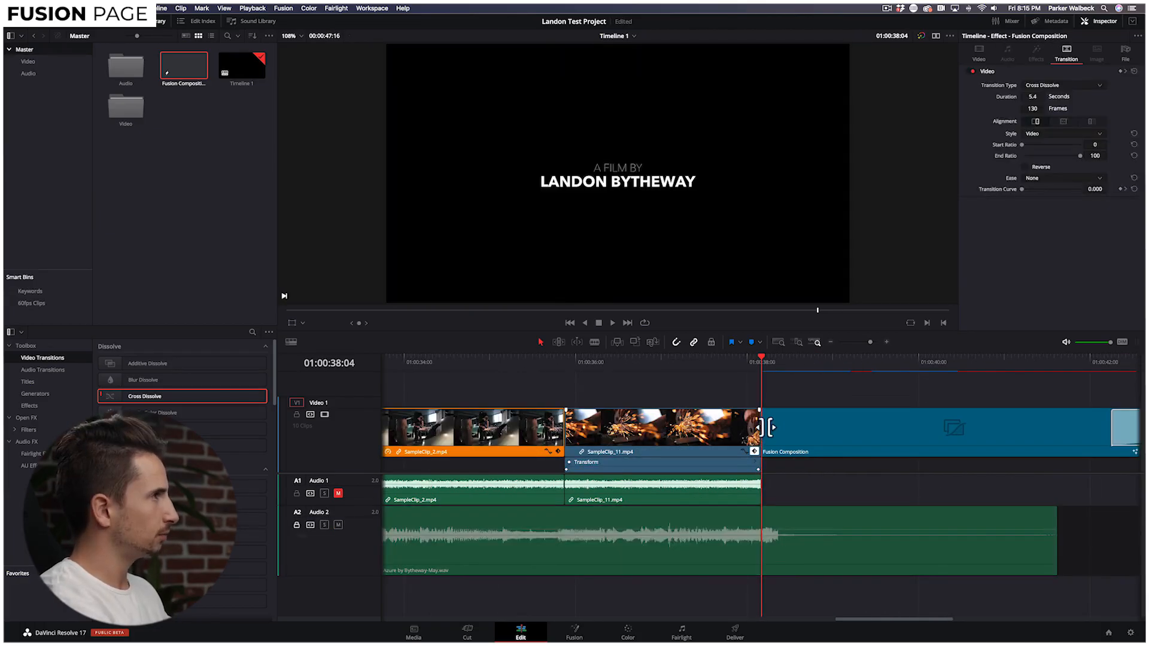
click(541, 362)
key(space)
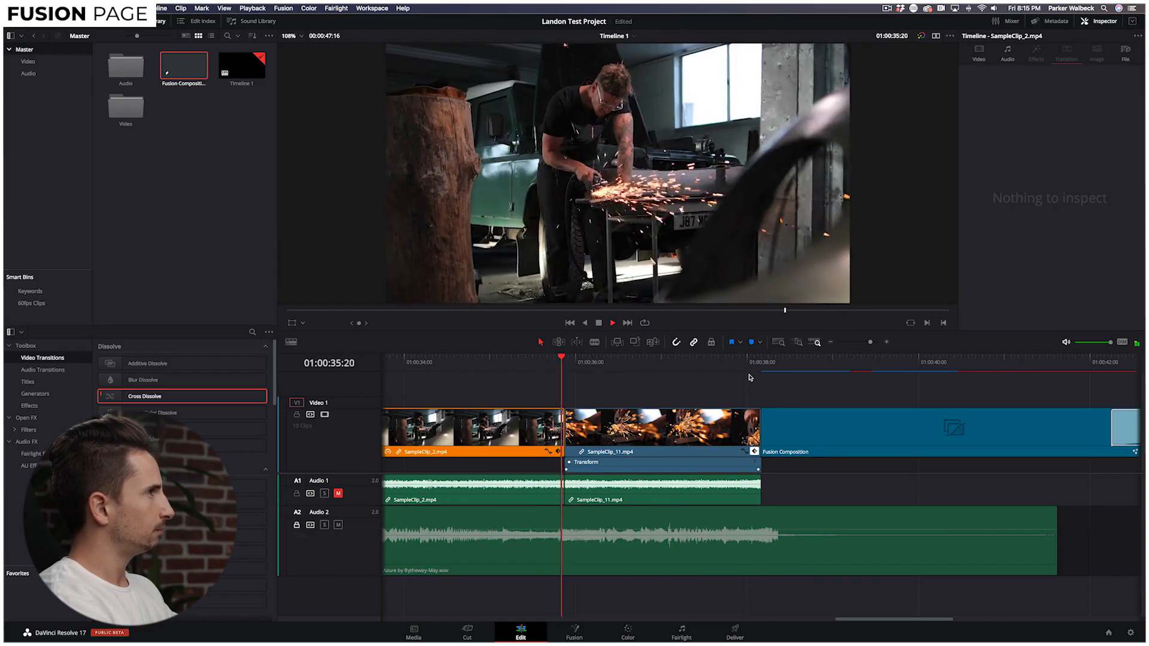